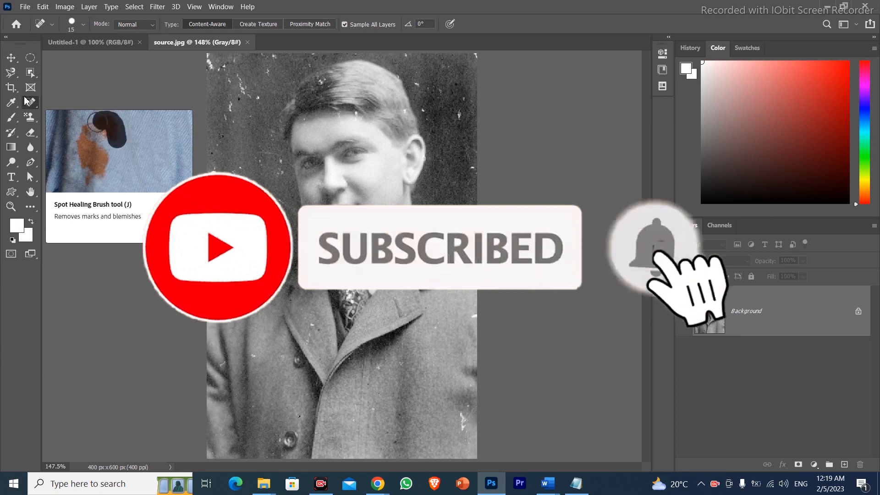
Select the Spot Healing Brush tool for retouching the old portrait.
{"action": "right_click", "coordinate": [28, 101]}
{"action": "left_click", "coordinate": [46, 105]}
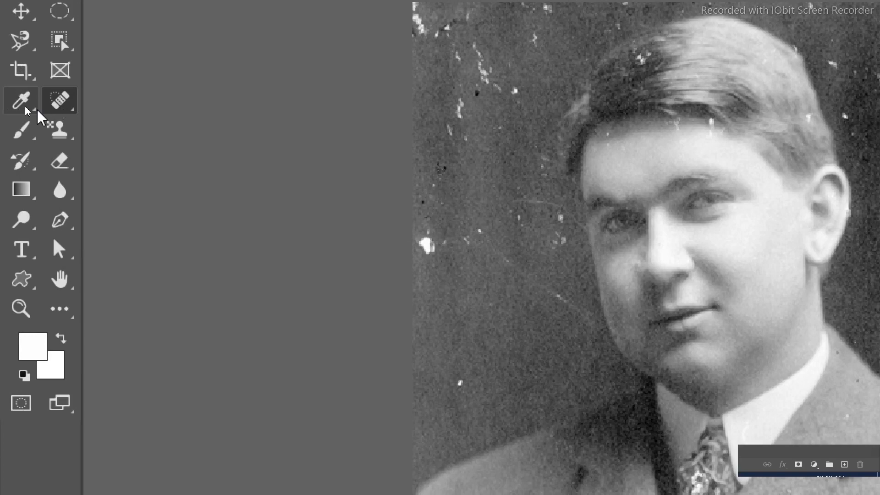
{"action": "right_click", "coordinate": [57, 108]}
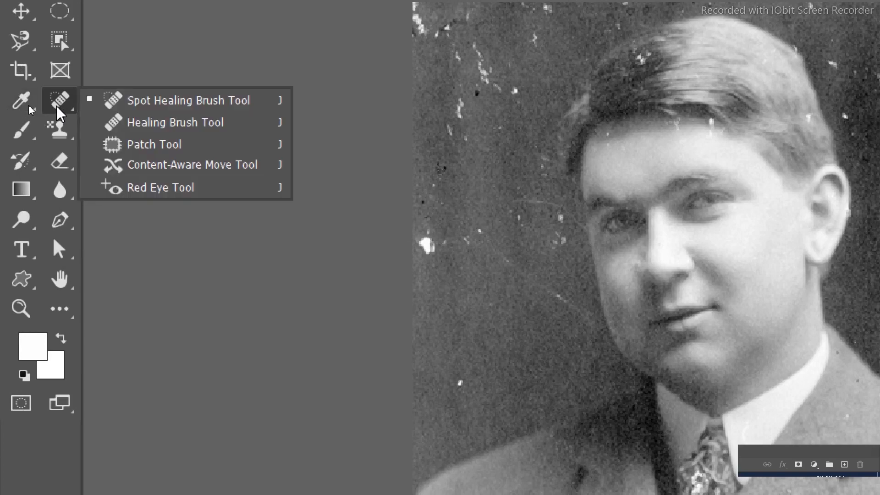
{"action": "left_click", "coordinate": [127, 106]}
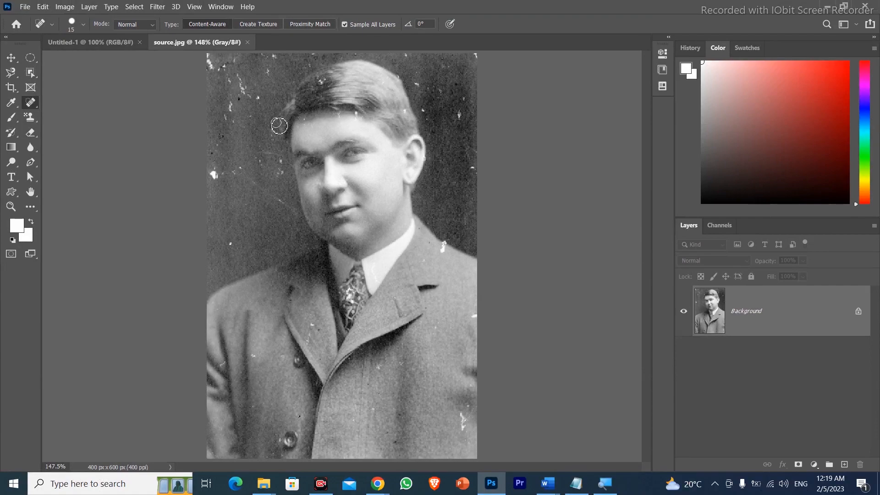
Change the color of the area surrounding the canvas to Dark Gray.
{"action": "key", "text": "ctrl+plus"}
{"action": "key", "text": "space"}
{"action": "left_click_drag", "start_coordinate": [277, 127], "coordinate": [326, 310]}
{"action": "key", "text": "ctrl+plus"}
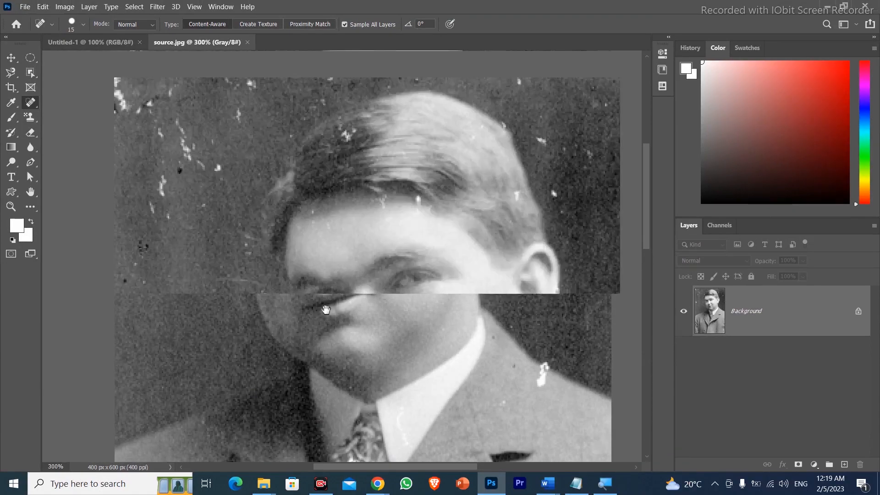
{"action": "key", "text": "v"}
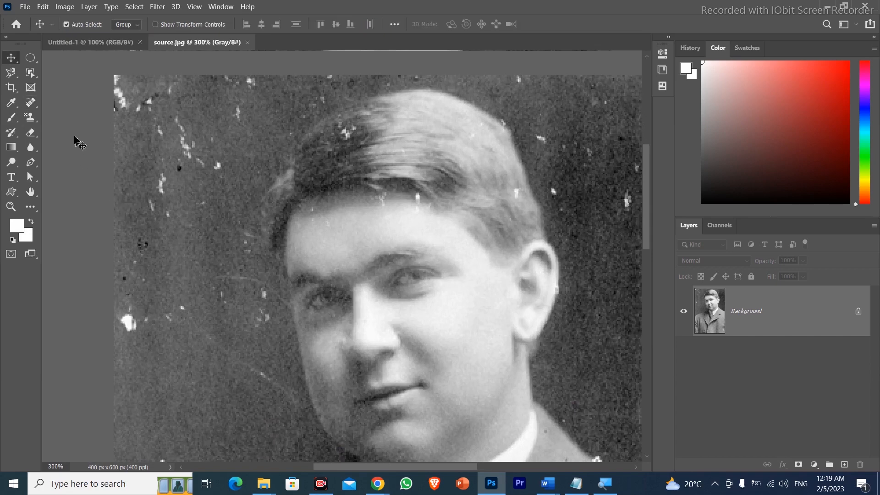
{"action": "right_click", "coordinate": [75, 133]}
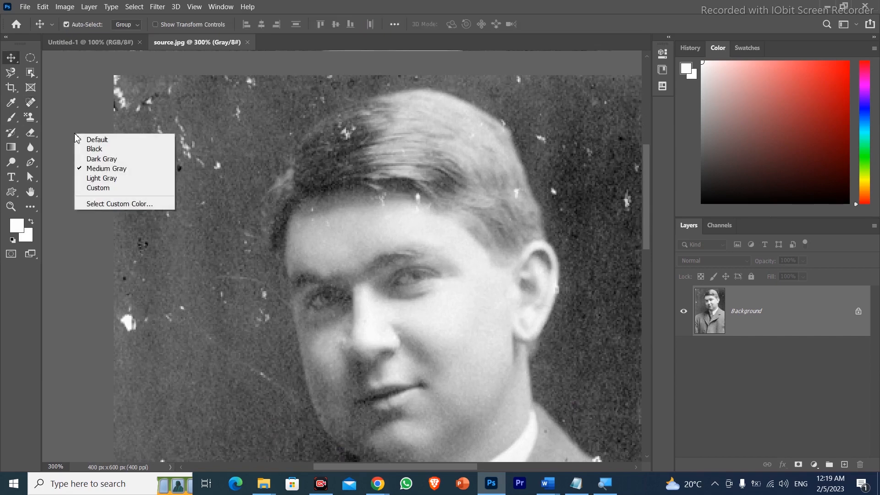
{"action": "left_click", "coordinate": [110, 179]}
{"action": "right_click", "coordinate": [60, 132]}
{"action": "left_click", "coordinate": [82, 159]}
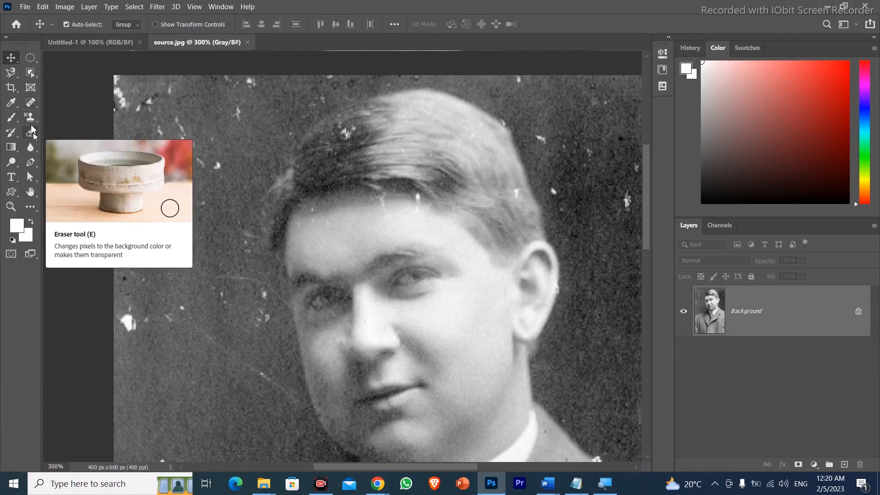
Reactivate the Spot Healing Brush tool and add a new empty layer above the Background.
{"action": "left_click", "coordinate": [32, 107]}
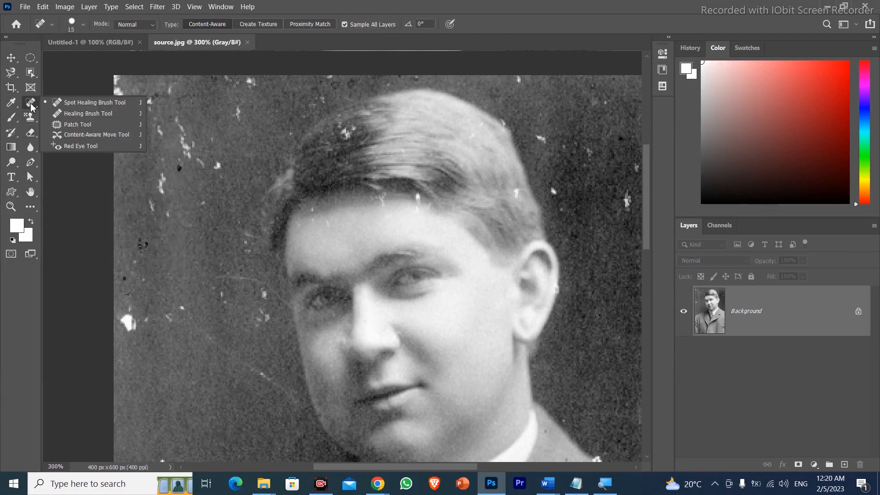
{"action": "left_click", "coordinate": [62, 98]}
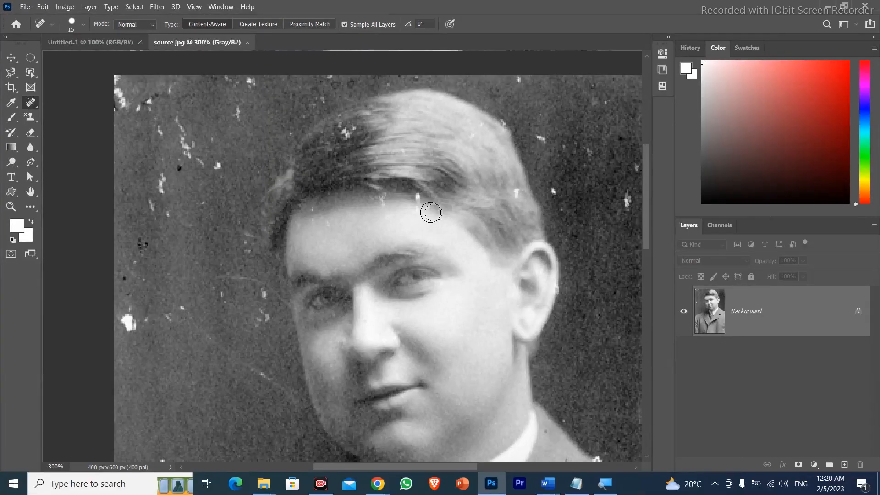
{"action": "left_click", "coordinate": [844, 464]}
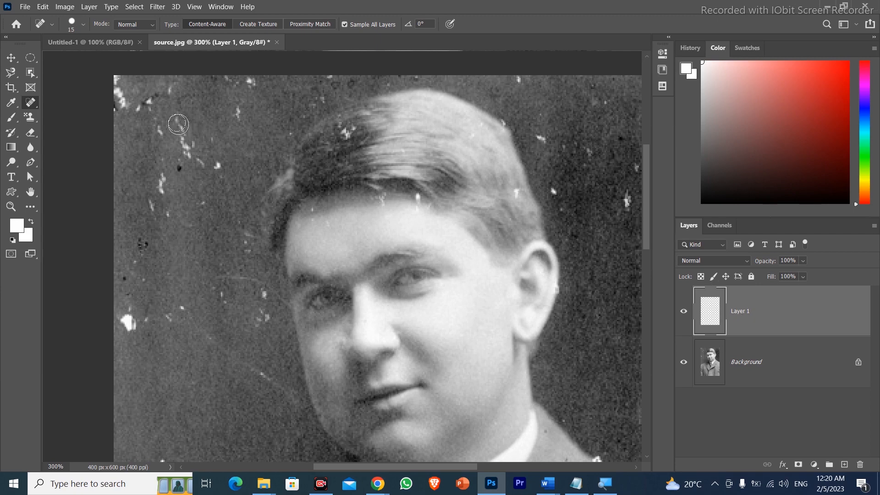
Enlarge the healing brush to 30 and paint over the white and dark specks in the background at the photo's upper-left area.
{"action": "key", "text": "bracketright"}
{"action": "key", "text": "bracketright"}
{"action": "scroll", "coordinate": [170, 126], "scroll_direction": "up", "scroll_amount": 1}
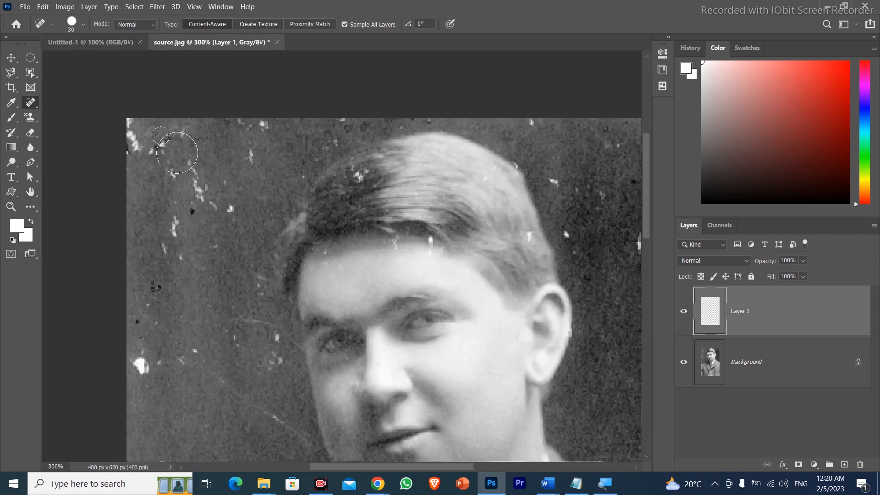
{"action": "left_click_drag", "start_coordinate": [137, 138], "coordinate": [139, 152]}
{"action": "mouse_move", "coordinate": [135, 123]}
{"action": "left_mouse_down"}
{"action": "mouse_move", "coordinate": [151, 160]}
{"action": "mouse_move", "coordinate": [187, 174]}
{"action": "mouse_move", "coordinate": [215, 198]}
{"action": "left_mouse_up"}
{"action": "left_click_drag", "start_coordinate": [222, 158], "coordinate": [202, 202]}
{"action": "mouse_move", "coordinate": [186, 143]}
{"action": "left_mouse_down"}
{"action": "mouse_move", "coordinate": [175, 277]}
{"action": "mouse_move", "coordinate": [203, 264]}
{"action": "left_mouse_up"}
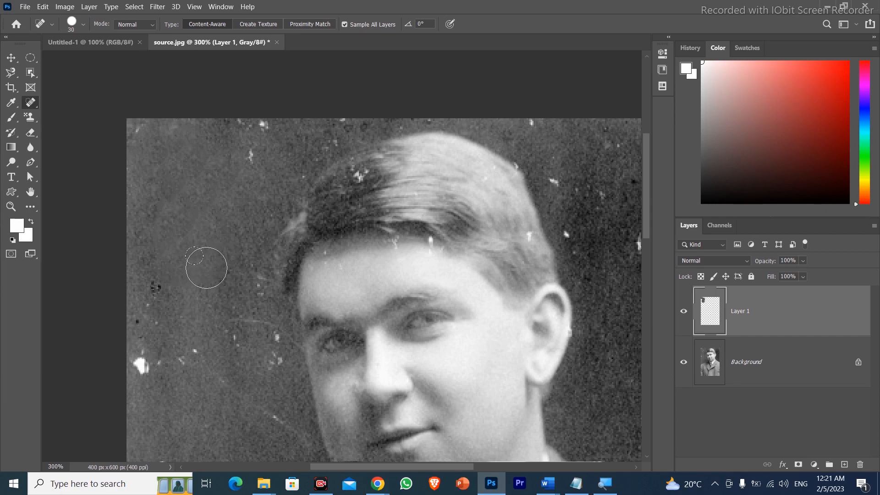
{"action": "mouse_move", "coordinate": [176, 262]}
{"action": "left_mouse_down"}
{"action": "mouse_move", "coordinate": [154, 304]}
{"action": "mouse_move", "coordinate": [130, 285]}
{"action": "mouse_move", "coordinate": [138, 326]}
{"action": "mouse_move", "coordinate": [183, 305]}
{"action": "left_mouse_up"}
Heal the remaining white marks along the photo's top edge, from the left corner to above the hair.
{"action": "mouse_move", "coordinate": [243, 306]}
{"action": "left_mouse_down"}
{"action": "mouse_move", "coordinate": [265, 319]}
{"action": "mouse_move", "coordinate": [257, 289]}
{"action": "mouse_move", "coordinate": [229, 269]}
{"action": "mouse_move", "coordinate": [248, 219]}
{"action": "mouse_move", "coordinate": [242, 282]}
{"action": "left_mouse_up"}
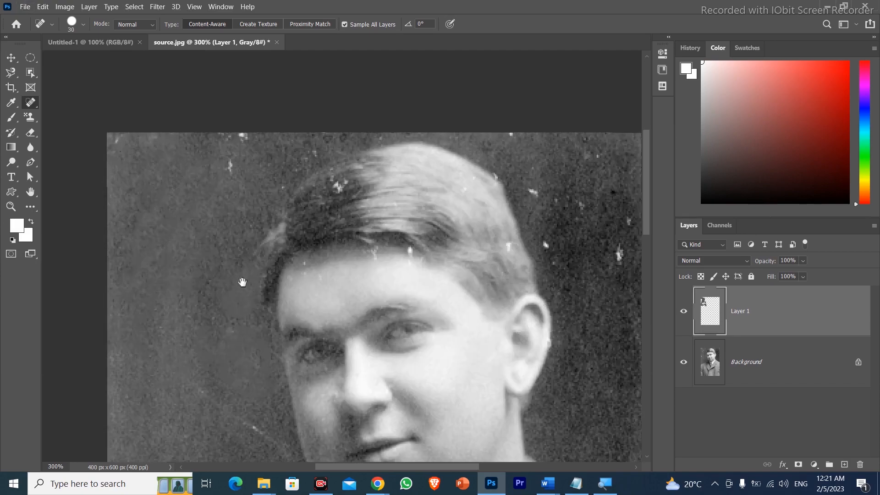
{"action": "mouse_move", "coordinate": [222, 161]}
{"action": "left_mouse_down"}
{"action": "mouse_move", "coordinate": [245, 164]}
{"action": "mouse_move", "coordinate": [209, 145]}
{"action": "left_mouse_up"}
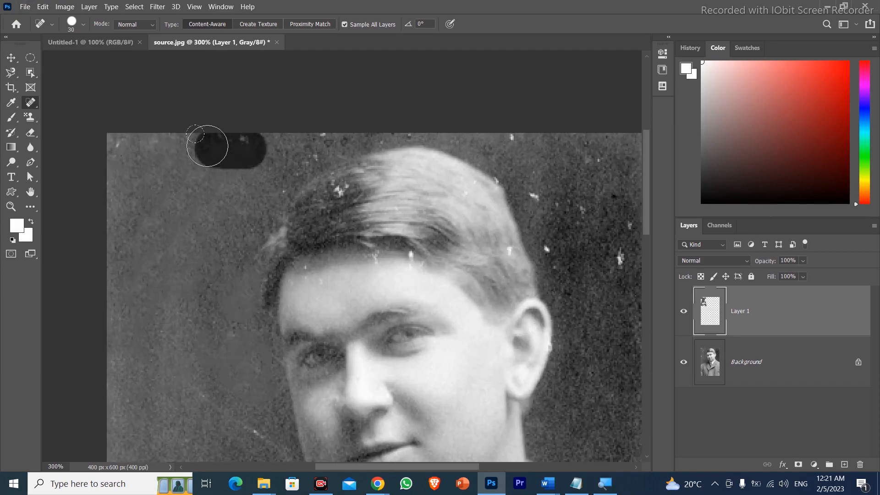
{"action": "left_click_drag", "start_coordinate": [132, 144], "coordinate": [121, 142]}
{"action": "left_click_drag", "start_coordinate": [317, 128], "coordinate": [314, 132]}
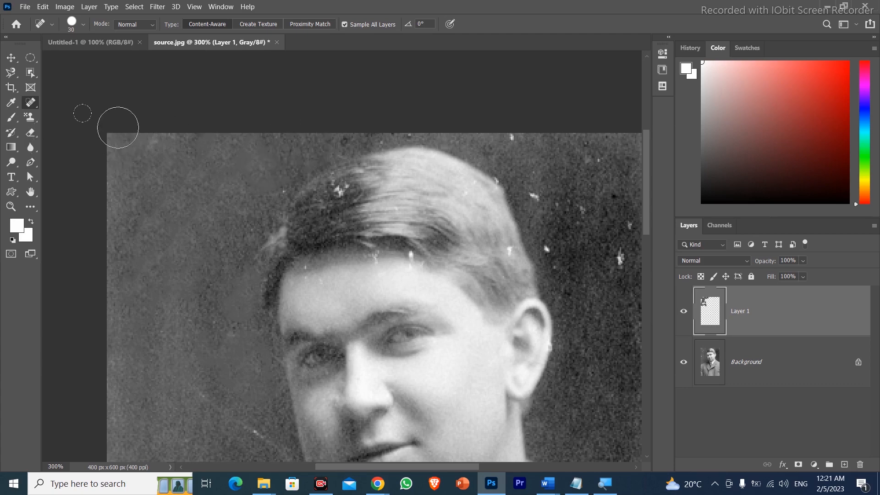
Switch to the Healing Brush tool and try retouching the white spot in the dark background beside the head without a source point.
{"action": "right_click", "coordinate": [32, 105]}
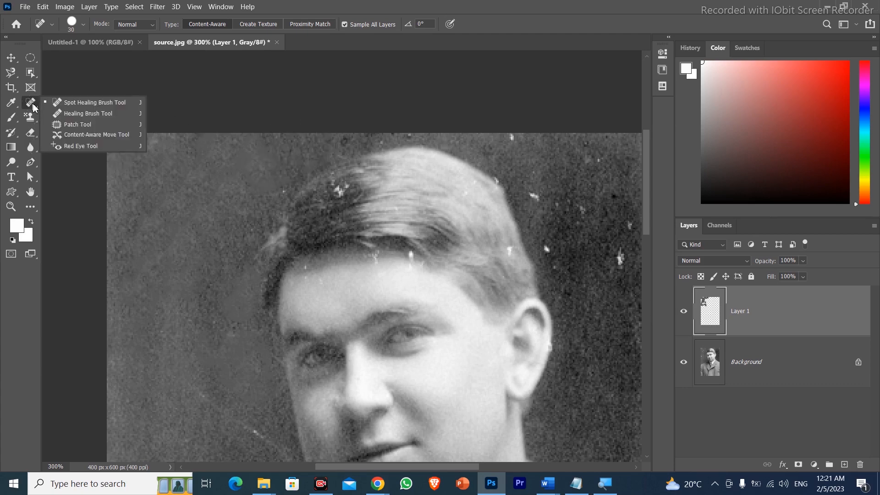
{"action": "left_click", "coordinate": [87, 113]}
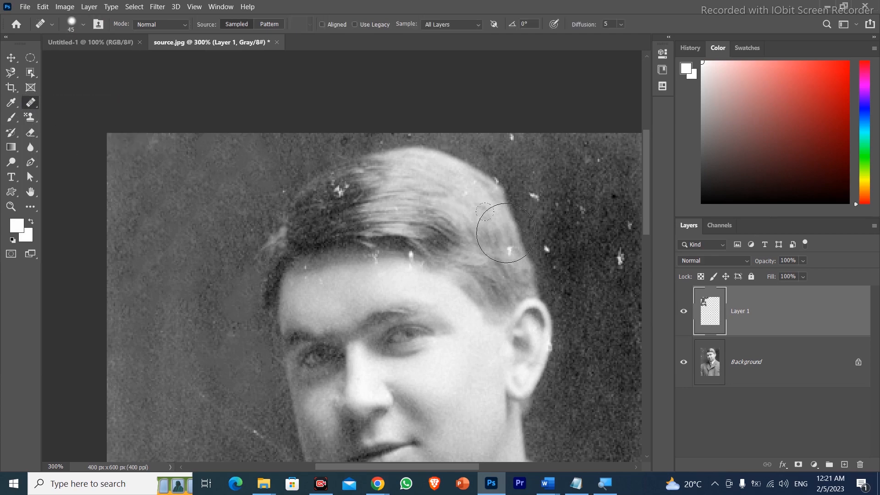
{"action": "mouse_move", "coordinate": [504, 229]}
{"action": "left_mouse_down"}
{"action": "mouse_move", "coordinate": [271, 256]}
{"action": "mouse_move", "coordinate": [295, 226]}
{"action": "left_mouse_up"}
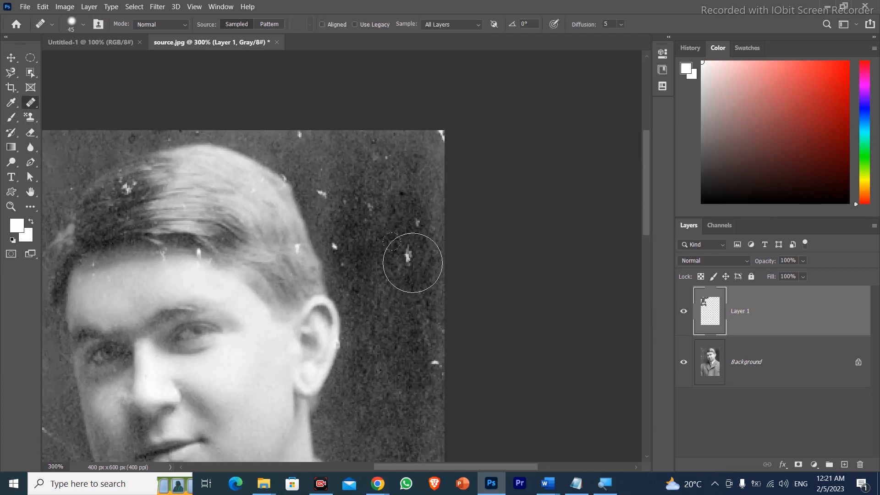
{"action": "left_click", "coordinate": [408, 256]}
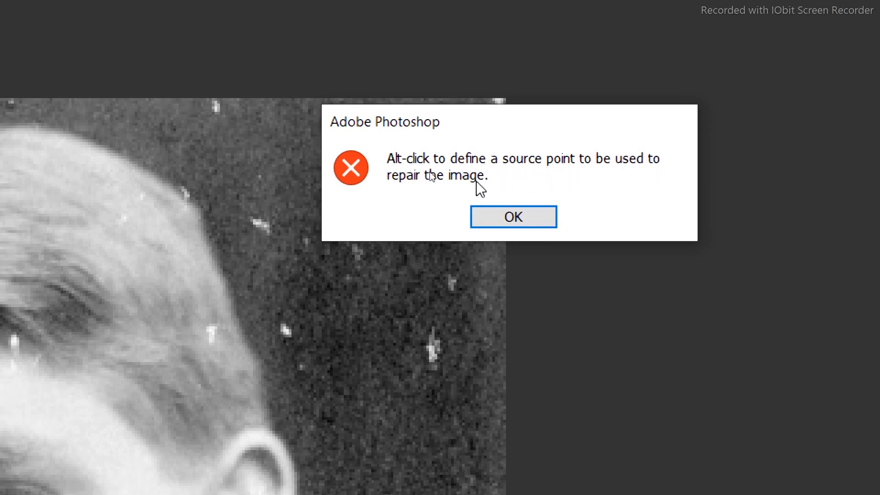
{"action": "left_click", "coordinate": [508, 214]}
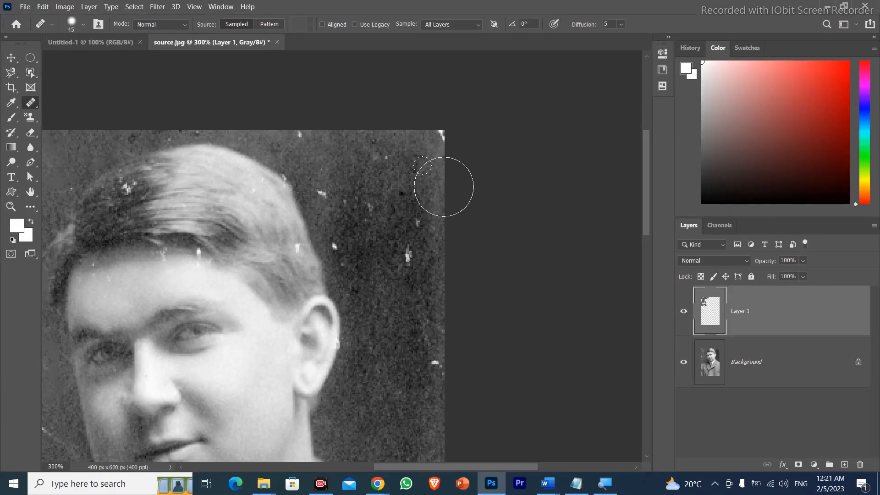
Reduce the Healing Brush to 30, sample clean dark background beside the ear, and paint over the white spots near the photo's right edge.
{"action": "key", "text": "bracketleft"}
{"action": "key", "text": "bracketleft"}
{"action": "key", "text": "bracketleft"}
{"action": "left_click", "coordinate": [392, 300], "text": "alt"}
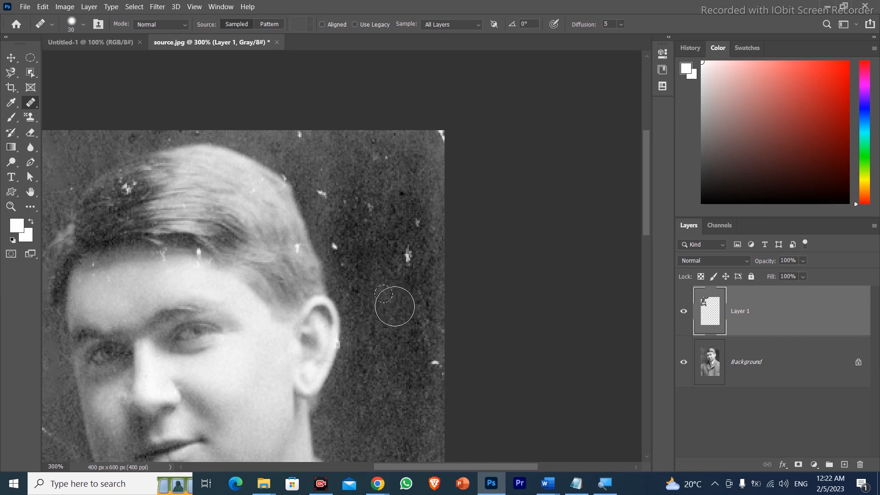
{"action": "left_click", "coordinate": [408, 254]}
{"action": "left_click_drag", "start_coordinate": [401, 256], "coordinate": [417, 223]}
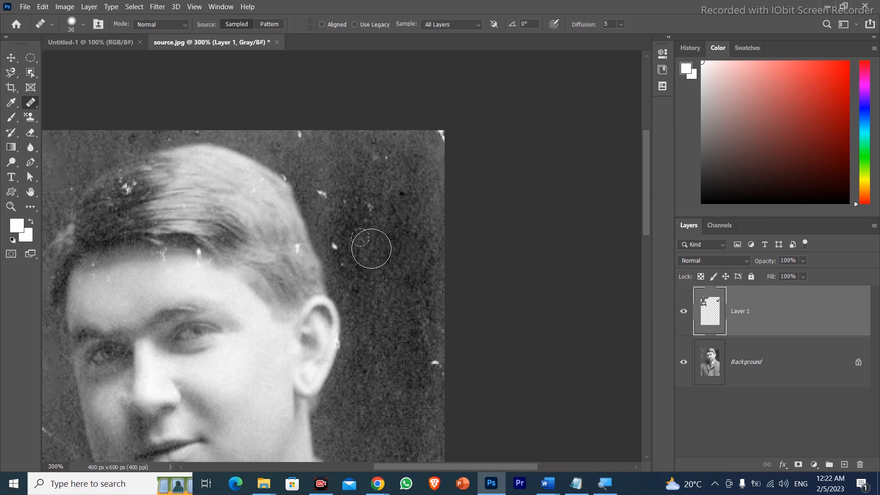
Sample another clean patch of the dark background and heal the faint marks between the hair and the photo's right edge.
{"action": "left_click", "coordinate": [396, 234], "text": "alt"}
{"action": "mouse_move", "coordinate": [368, 206]}
{"action": "left_mouse_down"}
{"action": "mouse_move", "coordinate": [359, 196]}
{"action": "mouse_move", "coordinate": [362, 215]}
{"action": "left_mouse_up"}
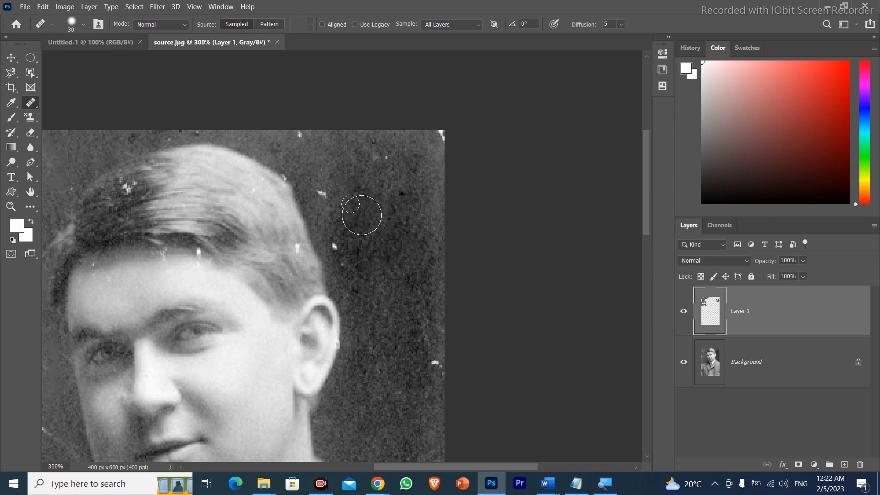
{"action": "left_click", "coordinate": [376, 162]}
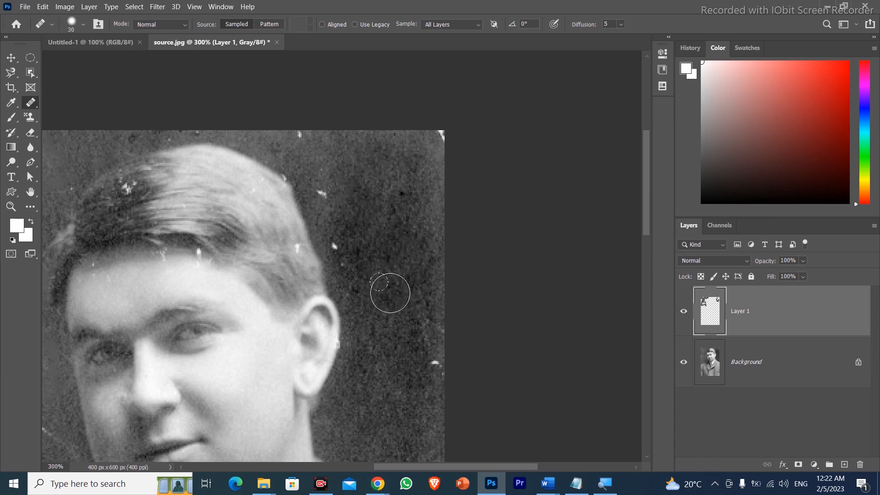
With the Spot Healing Brush, remove the white specks from the background around the top and right side of the head.
{"action": "left_click_drag", "start_coordinate": [390, 292], "coordinate": [474, 301]}
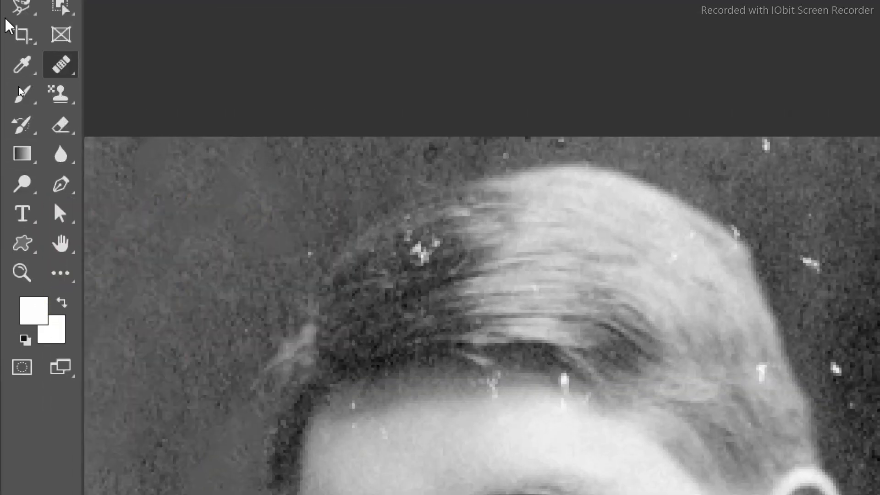
{"action": "right_click", "coordinate": [70, 74]}
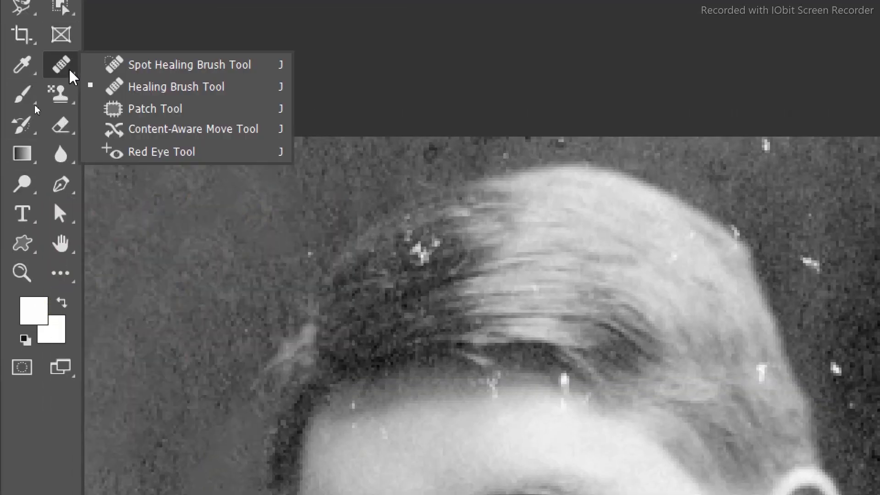
{"action": "left_click", "coordinate": [120, 74]}
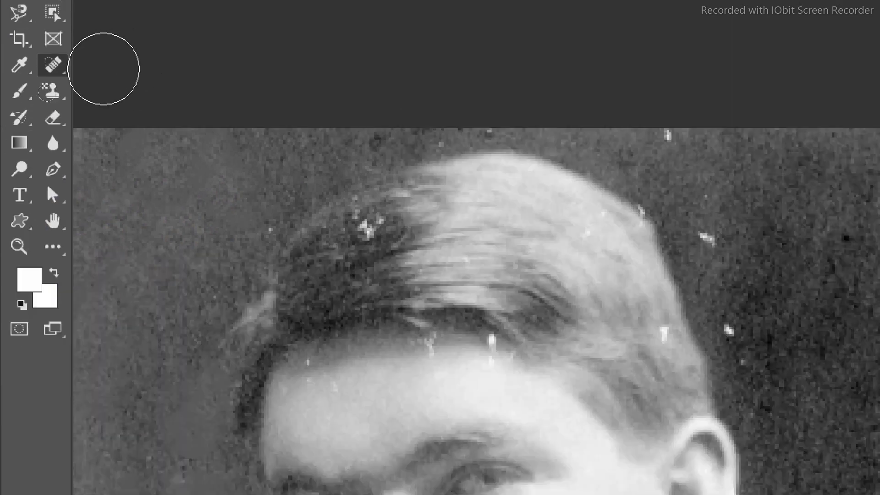
{"action": "mouse_move", "coordinate": [373, 144]}
{"action": "left_mouse_down"}
{"action": "mouse_move", "coordinate": [407, 186]}
{"action": "mouse_move", "coordinate": [433, 252]}
{"action": "left_mouse_up"}
{"action": "left_click_drag", "start_coordinate": [506, 345], "coordinate": [530, 393]}
{"action": "left_click_drag", "start_coordinate": [506, 147], "coordinate": [534, 153]}
Heal the background blemishes above the right-hand shoulder and the thin scratch beside the cheek on the photo's left side.
{"action": "mouse_move", "coordinate": [493, 265]}
{"action": "left_mouse_down"}
{"action": "mouse_move", "coordinate": [423, 136]}
{"action": "mouse_move", "coordinate": [439, 118]}
{"action": "left_mouse_up"}
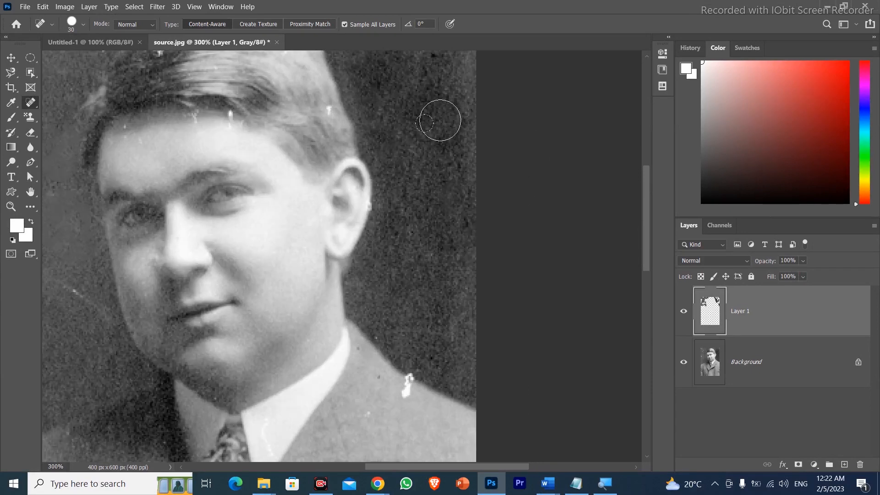
{"action": "left_click_drag", "start_coordinate": [416, 353], "coordinate": [417, 355]}
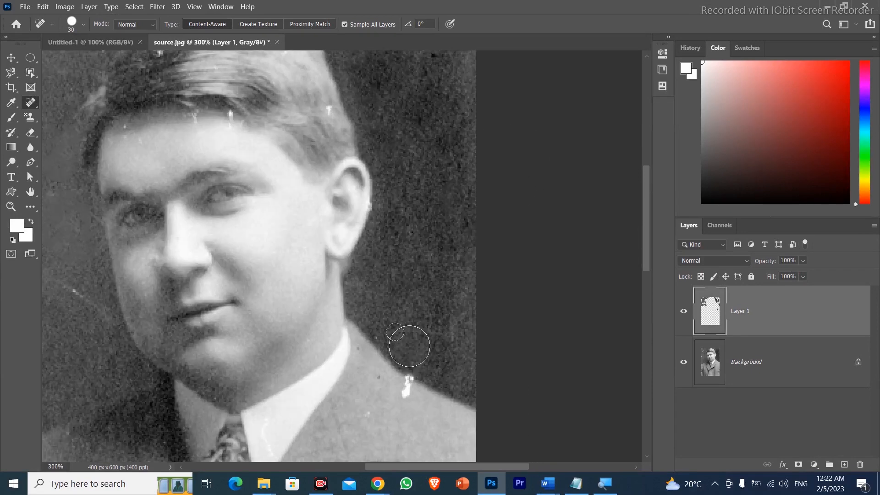
{"action": "left_click_drag", "start_coordinate": [386, 323], "coordinate": [386, 322]}
{"action": "left_click_drag", "start_coordinate": [290, 318], "coordinate": [522, 324]}
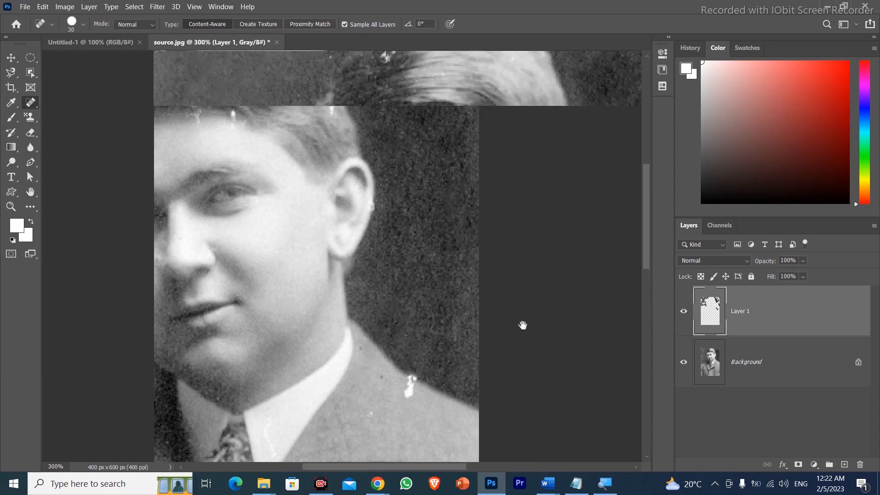
{"action": "left_click_drag", "start_coordinate": [266, 275], "coordinate": [324, 310]}
Reduce the healing brush to 10 and remove the specks from the jacket's sleeve and front on the photo's left side.
{"action": "left_click_drag", "start_coordinate": [382, 296], "coordinate": [339, 91]}
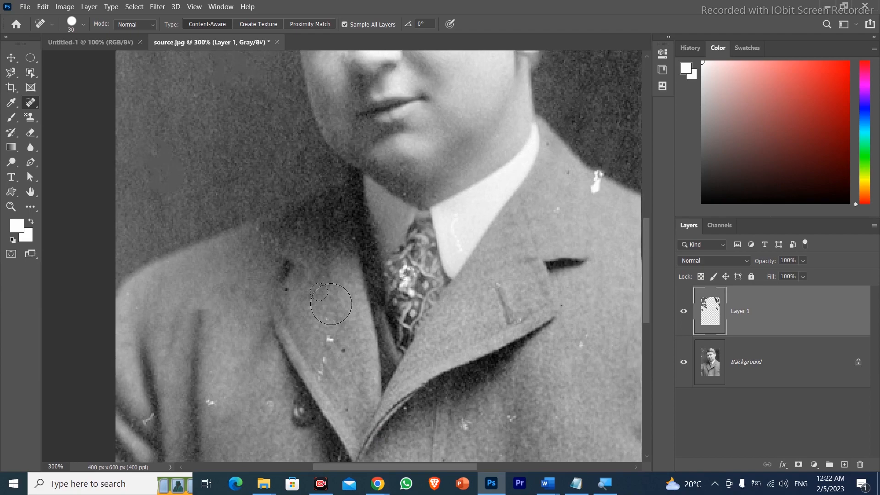
{"action": "left_click_drag", "start_coordinate": [275, 298], "coordinate": [281, 189]}
{"action": "key", "text": "bracketleft"}
{"action": "key", "text": "bracketleft"}
{"action": "left_click", "coordinate": [222, 290]}
{"action": "left_click", "coordinate": [162, 309]}
{"action": "left_click_drag", "start_coordinate": [238, 328], "coordinate": [233, 238]}
{"action": "left_click", "coordinate": [216, 302]}
{"action": "left_click", "coordinate": [230, 387]}
{"action": "left_click", "coordinate": [270, 372]}
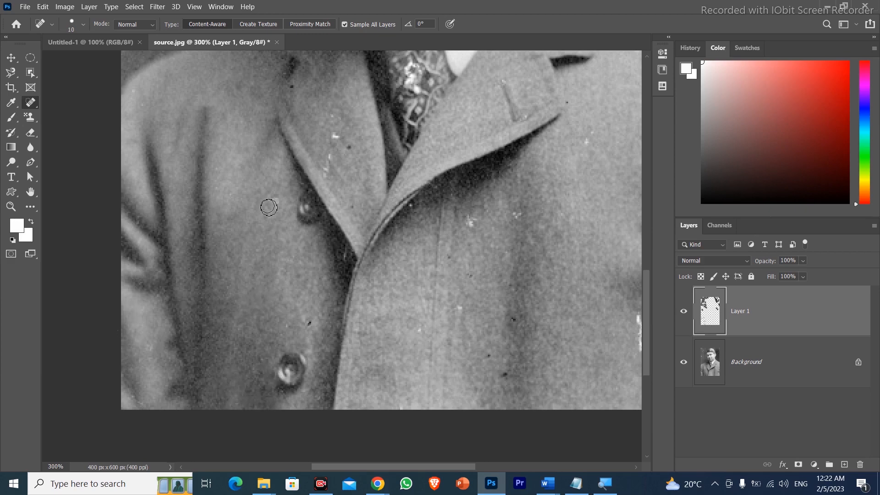
{"action": "left_click_drag", "start_coordinate": [268, 207], "coordinate": [278, 202]}
Heal the white specks on the photo-left lapel, along the coat's front edge and on the jacket front beside it.
{"action": "mouse_move", "coordinate": [326, 170]}
{"action": "left_mouse_down"}
{"action": "mouse_move", "coordinate": [336, 139]}
{"action": "mouse_move", "coordinate": [350, 156]}
{"action": "left_mouse_up"}
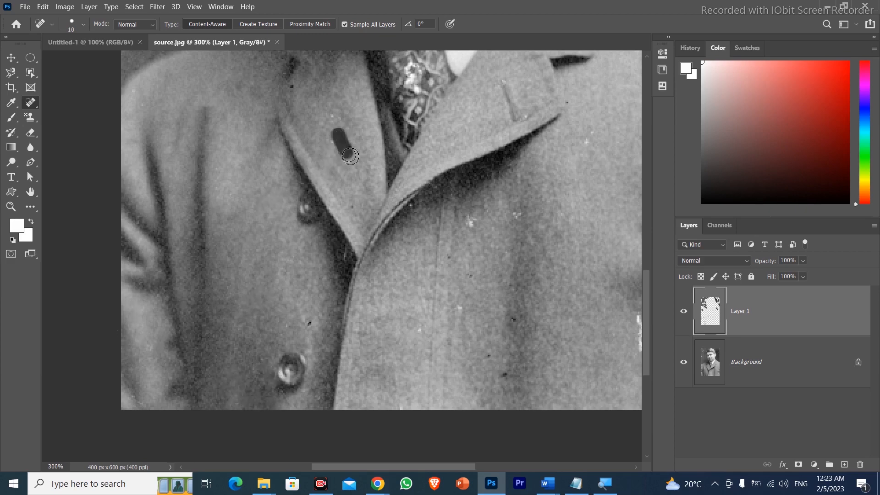
{"action": "left_click", "coordinate": [334, 117]}
{"action": "left_click", "coordinate": [410, 206]}
{"action": "left_click_drag", "start_coordinate": [472, 223], "coordinate": [477, 225]}
{"action": "left_click_drag", "start_coordinate": [460, 336], "coordinate": [458, 308]}
{"action": "left_click", "coordinate": [417, 326]}
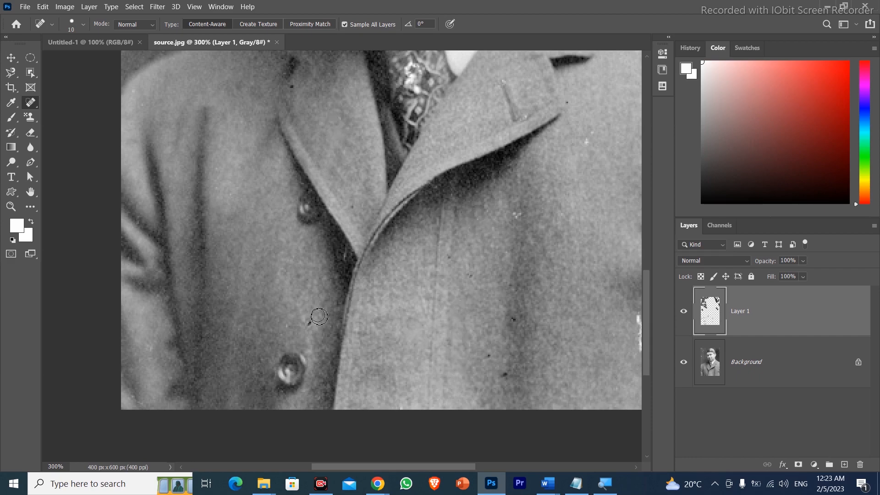
Remove the dark specks near the lower button and across the jacket front on the photo's right side.
{"action": "left_click", "coordinate": [309, 323]}
{"action": "left_click", "coordinate": [488, 355]}
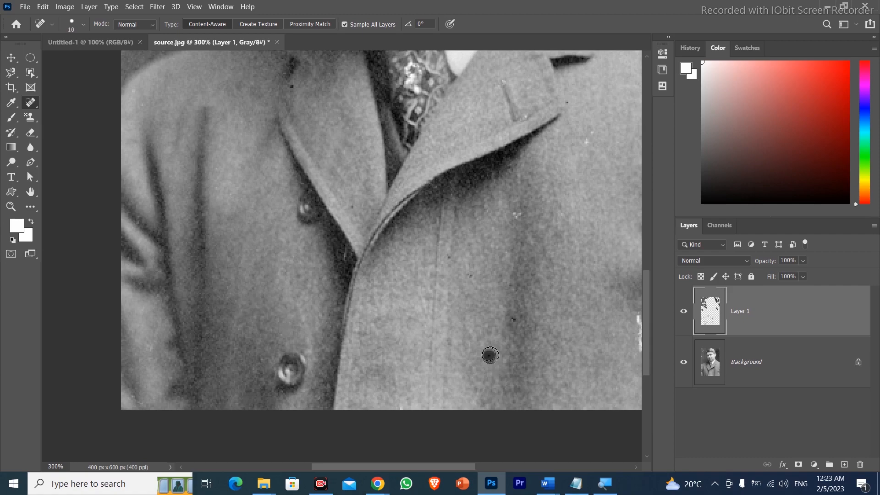
{"action": "left_click", "coordinate": [514, 320]}
{"action": "left_click_drag", "start_coordinate": [515, 319], "coordinate": [457, 379]}
{"action": "left_click", "coordinate": [464, 270]}
Heal the white specks below the photo-right shoulder and the white scratch on the sleeve near the photo's right edge.
{"action": "left_click_drag", "start_coordinate": [546, 184], "coordinate": [526, 211]}
{"action": "left_click", "coordinate": [605, 179]}
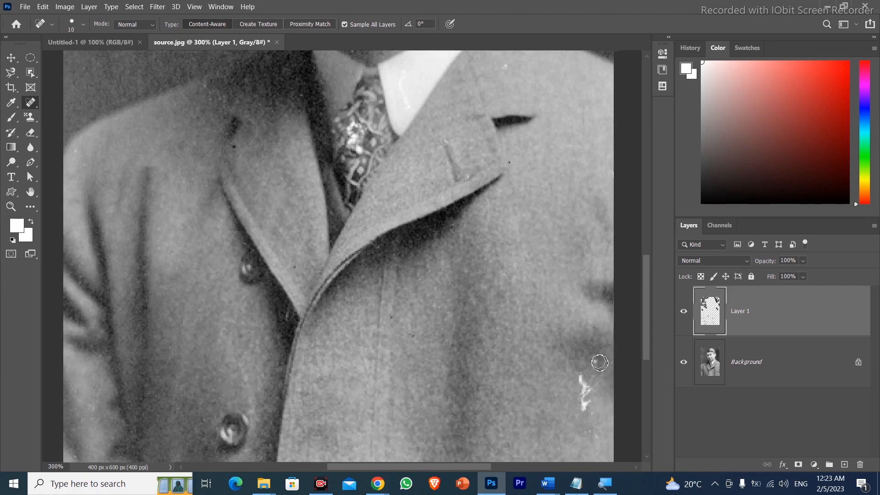
{"action": "left_click_drag", "start_coordinate": [583, 403], "coordinate": [584, 378]}
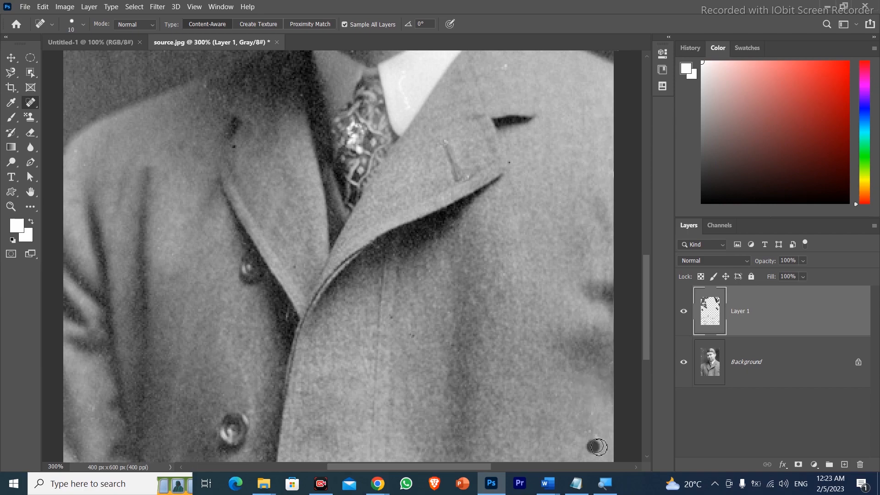
Remove the white spots from the forehead and the large white mark in the dark part of the hair.
{"action": "key", "text": "ctrl+minus"}
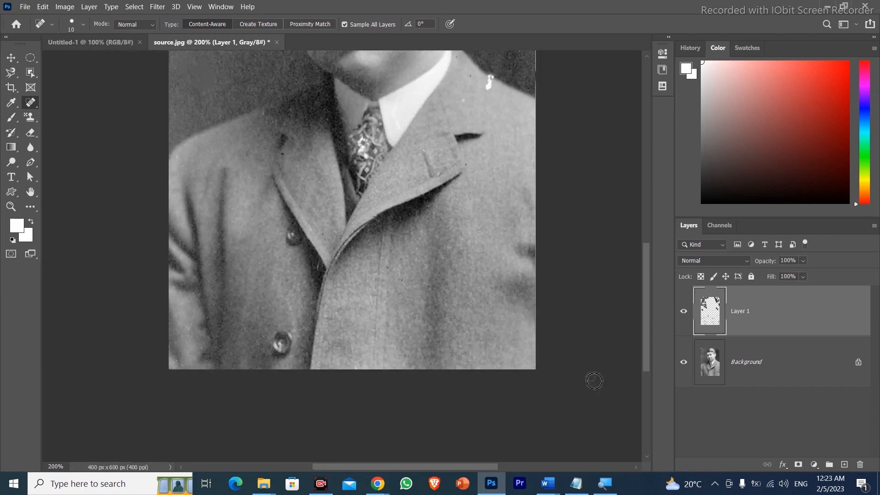
{"action": "scroll", "coordinate": [594, 380], "scroll_direction": "up", "scroll_amount": 5}
{"action": "key", "text": "ctrl+plus"}
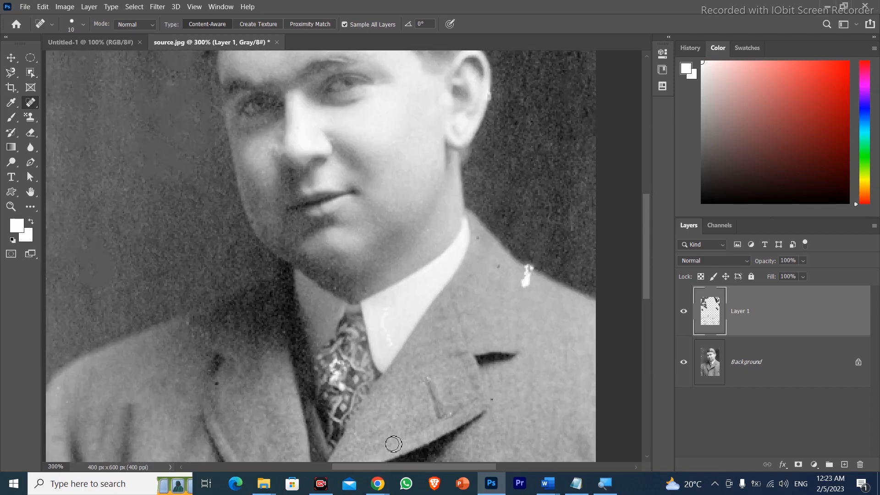
{"action": "scroll", "coordinate": [345, 406], "scroll_direction": "left", "scroll_amount": 5}
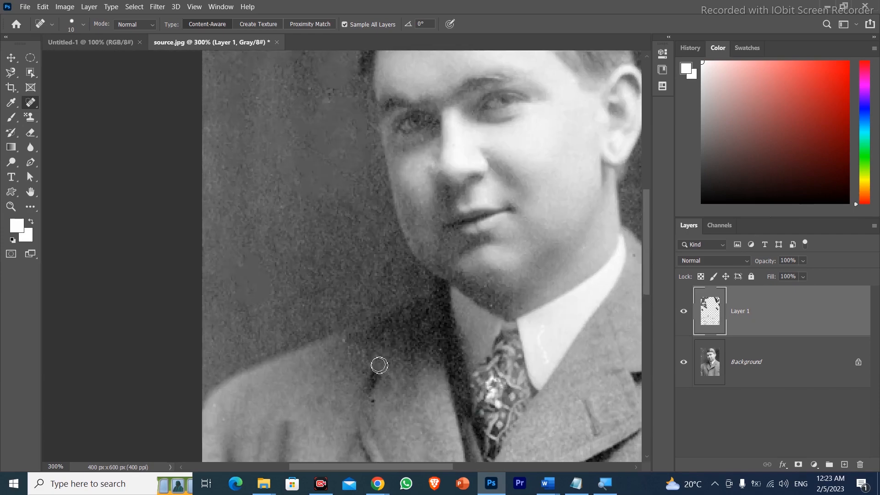
{"action": "left_click", "coordinate": [715, 481]}
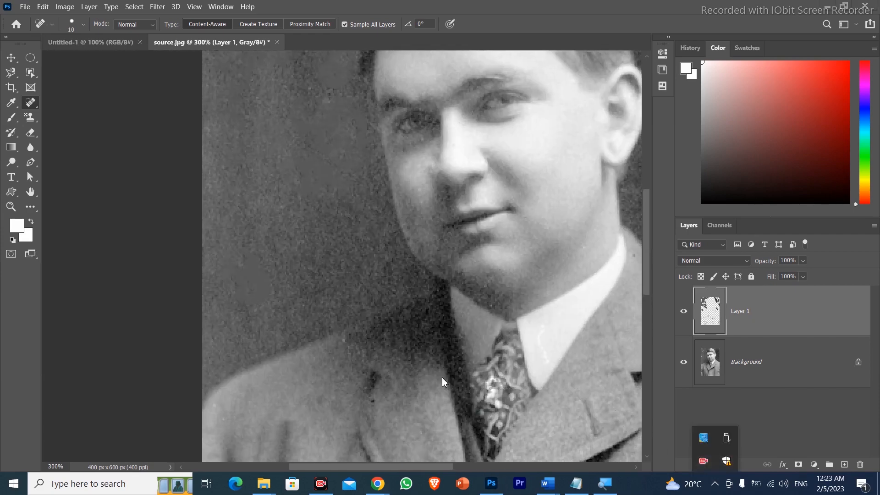
{"action": "left_click", "coordinate": [530, 294]}
{"action": "left_click_drag", "start_coordinate": [537, 272], "coordinate": [460, 385]}
{"action": "left_click_drag", "start_coordinate": [469, 109], "coordinate": [451, 216]}
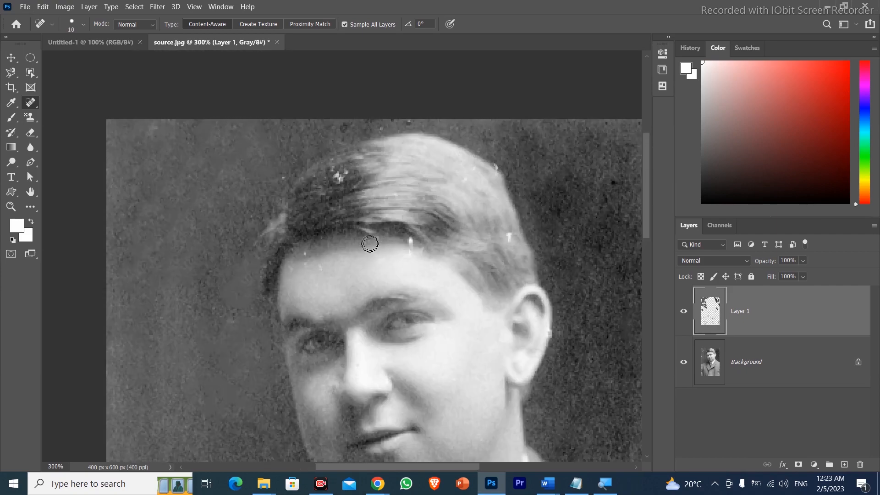
{"action": "left_click", "coordinate": [410, 240]}
{"action": "left_click", "coordinate": [339, 176]}
{"action": "scroll", "coordinate": [339, 184], "scroll_direction": "up", "scroll_amount": 1}
{"action": "left_click_drag", "start_coordinate": [375, 135], "coordinate": [357, 178]}
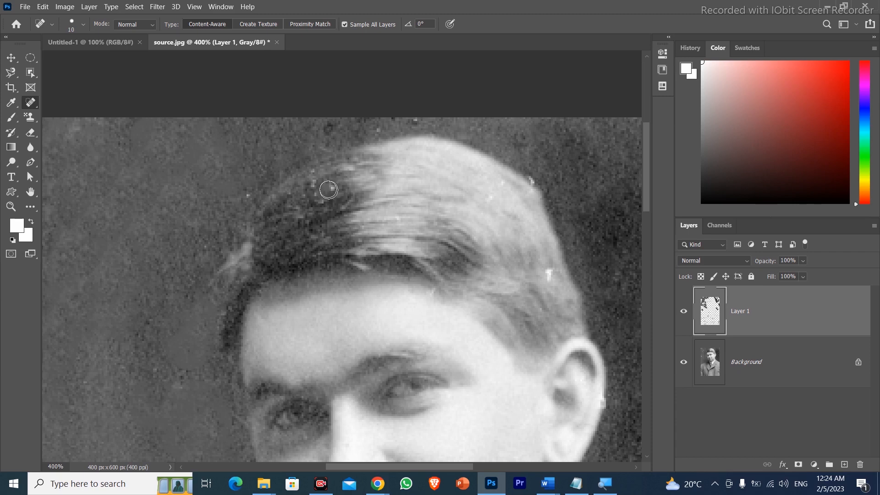
With the Healing Brush, cover the remaining small white specks in the dark hair using nearby sampled hair.
{"action": "right_click", "coordinate": [34, 104]}
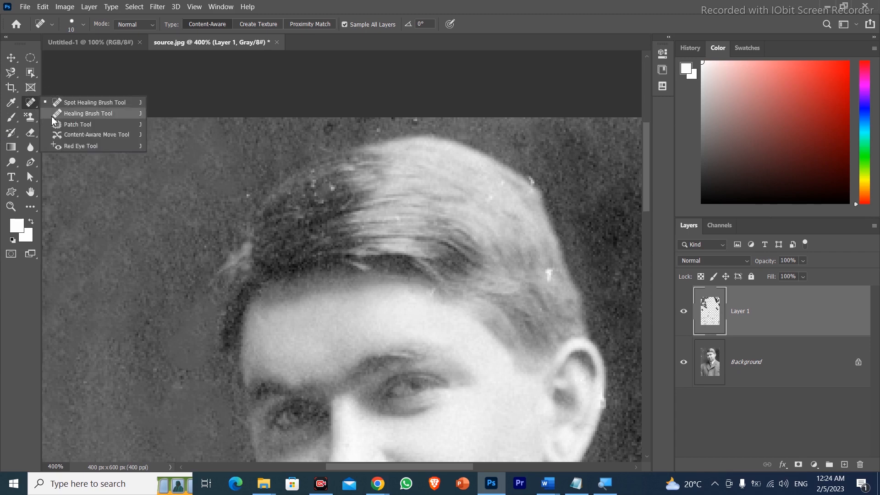
{"action": "left_click", "coordinate": [52, 116]}
{"action": "left_click", "coordinate": [314, 188]}
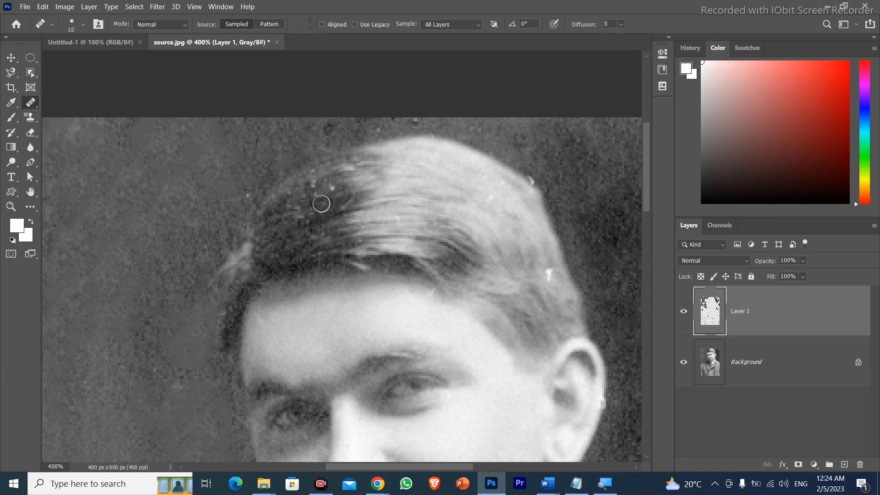
{"action": "left_click", "coordinate": [333, 187]}
{"action": "left_click", "coordinate": [314, 191]}
{"action": "left_click", "coordinate": [314, 180]}
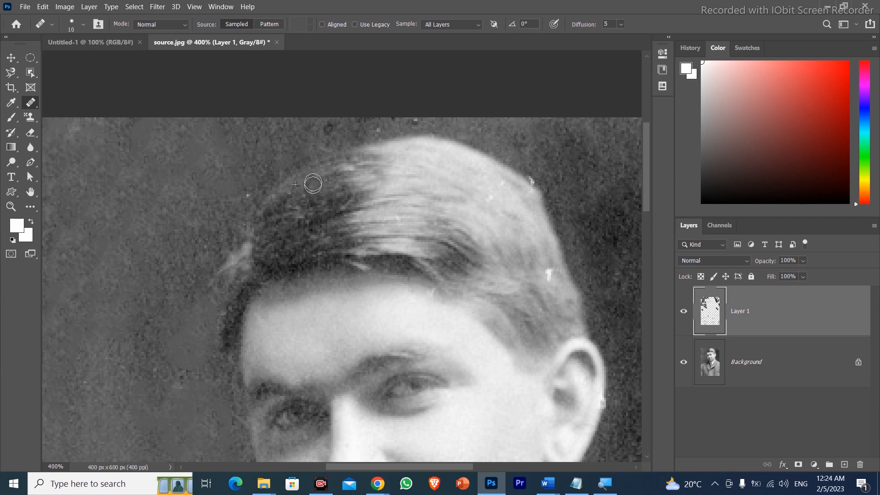
With the Spot Healing Brush, remove the white specks from the hair's outer edge, the light hair and the ear's rim.
{"action": "scroll", "coordinate": [353, 231], "scroll_direction": "down", "scroll_amount": 3}
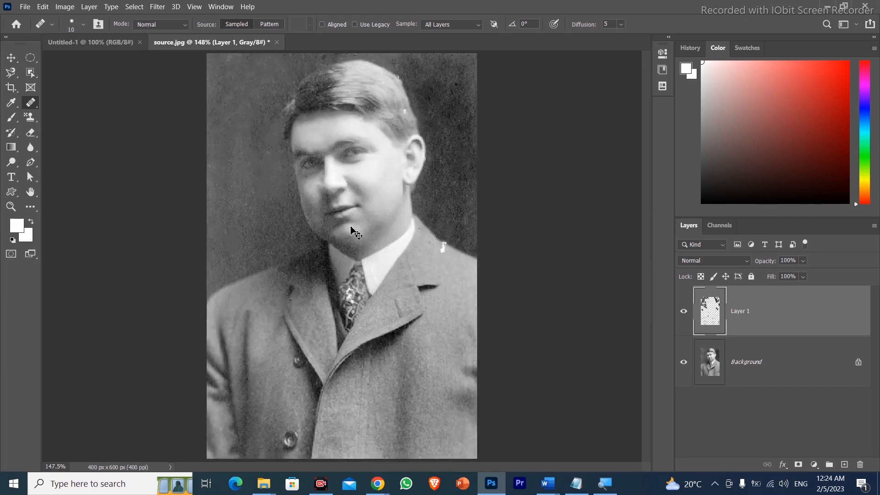
{"action": "scroll", "coordinate": [353, 232], "scroll_direction": "up", "scroll_amount": 2}
{"action": "left_click_drag", "start_coordinate": [404, 164], "coordinate": [357, 348]}
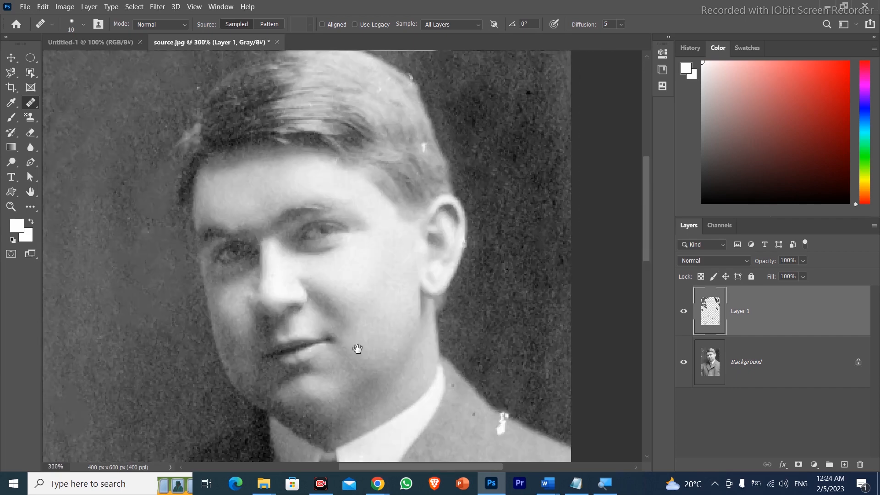
{"action": "scroll", "coordinate": [380, 288], "scroll_direction": "up", "scroll_amount": 2}
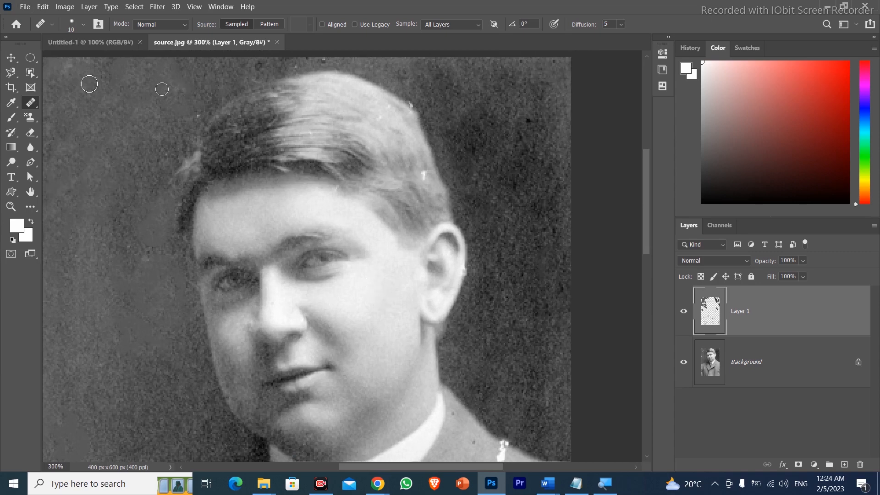
{"action": "right_click", "coordinate": [31, 107]}
{"action": "left_click", "coordinate": [82, 105]}
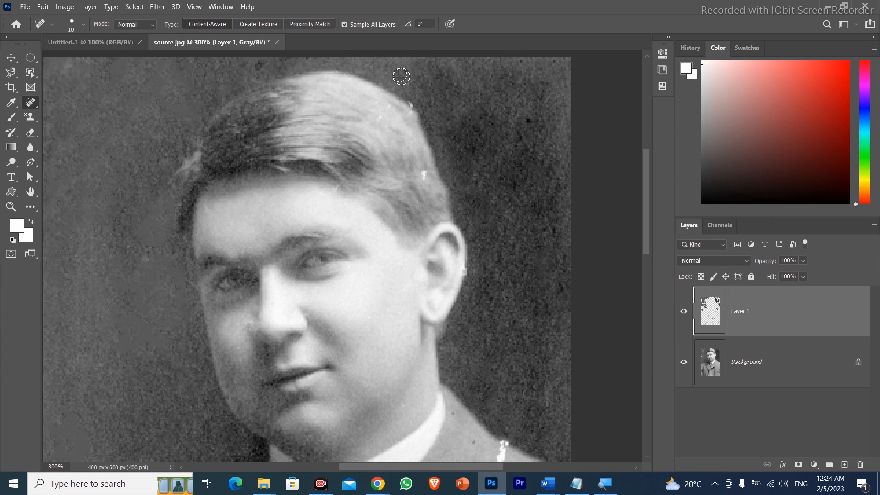
{"action": "left_click", "coordinate": [415, 102]}
{"action": "left_click", "coordinate": [419, 204]}
{"action": "left_click_drag", "start_coordinate": [483, 270], "coordinate": [436, 268]}
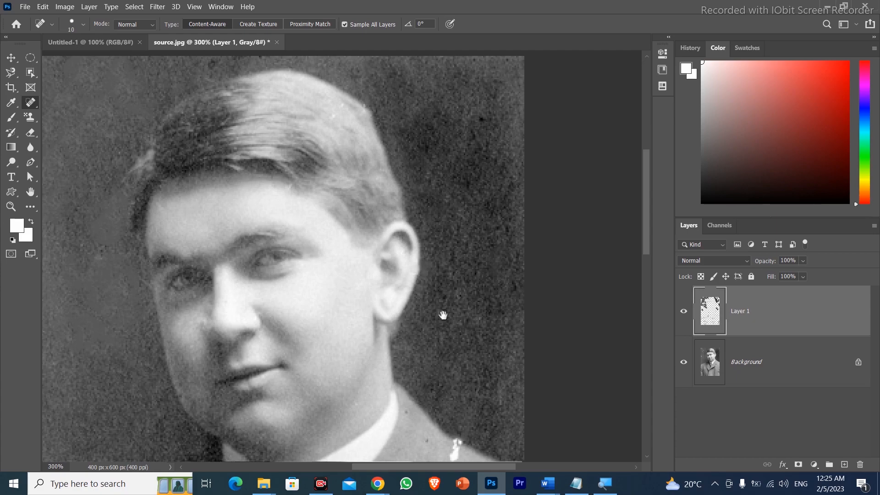
{"action": "left_click_drag", "start_coordinate": [442, 315], "coordinate": [457, 355]}
{"action": "left_click_drag", "start_coordinate": [342, 165], "coordinate": [358, 147]}
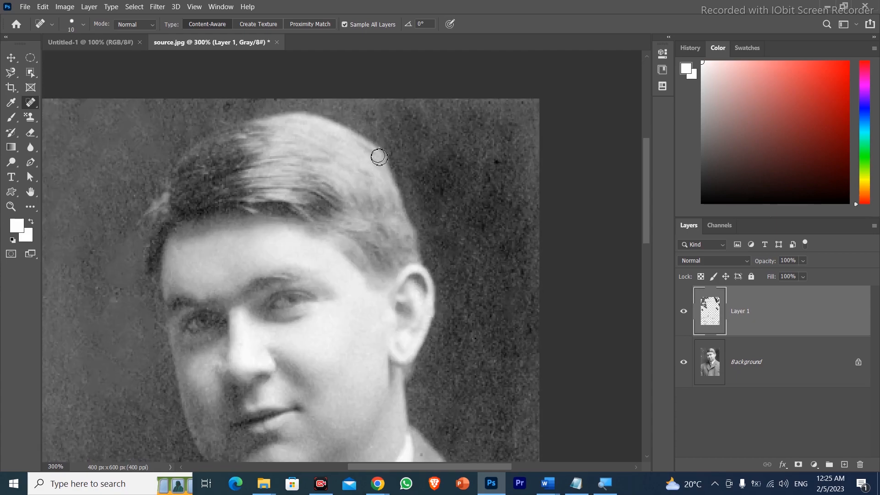
Heal the white mark on the photo-right shoulder edge and the thin scratches on the white shirt collar.
{"action": "left_click_drag", "start_coordinate": [411, 204], "coordinate": [246, 121]}
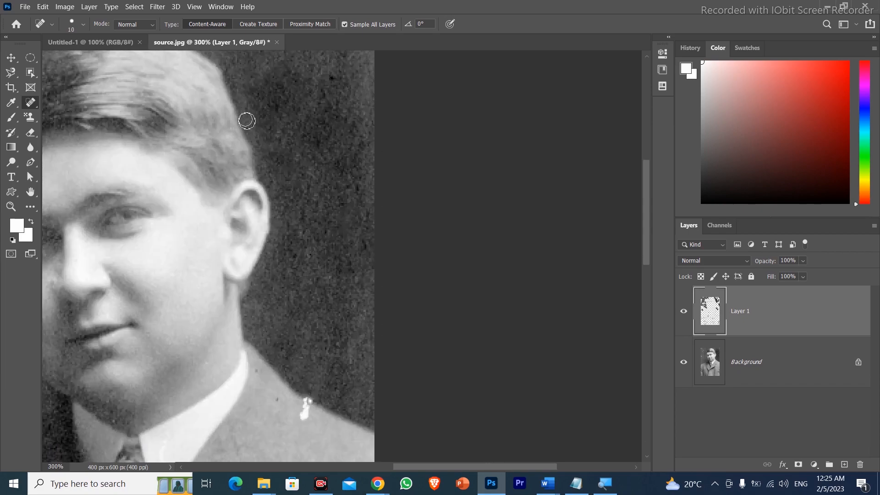
{"action": "mouse_move", "coordinate": [318, 388]}
{"action": "left_mouse_down"}
{"action": "mouse_move", "coordinate": [351, 330]}
{"action": "mouse_move", "coordinate": [368, 323]}
{"action": "mouse_move", "coordinate": [354, 351]}
{"action": "mouse_move", "coordinate": [358, 341]}
{"action": "mouse_move", "coordinate": [449, 315]}
{"action": "mouse_move", "coordinate": [479, 277]}
{"action": "left_mouse_up"}
{"action": "left_click_drag", "start_coordinate": [339, 324], "coordinate": [342, 288]}
{"action": "left_click_drag", "start_coordinate": [342, 327], "coordinate": [395, 261]}
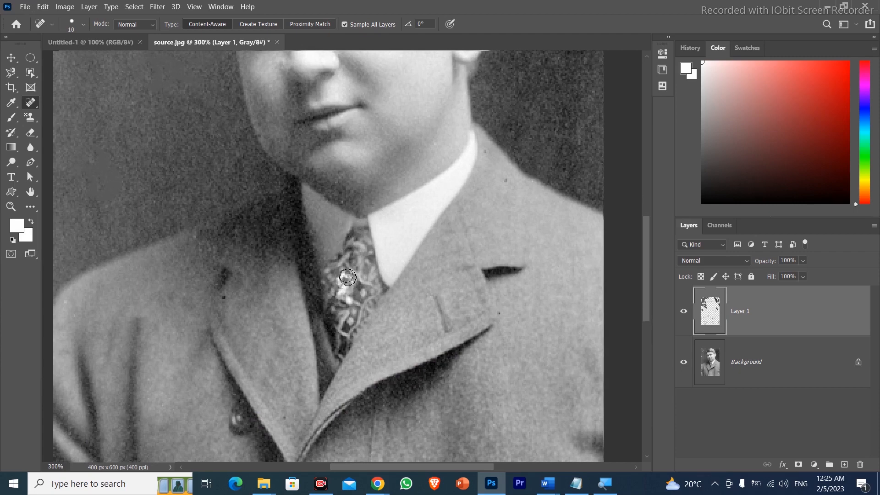
Try to remove the white damage from the patterned tie with the Spot Healing Brush.
{"action": "left_click_drag", "start_coordinate": [346, 273], "coordinate": [337, 313]}
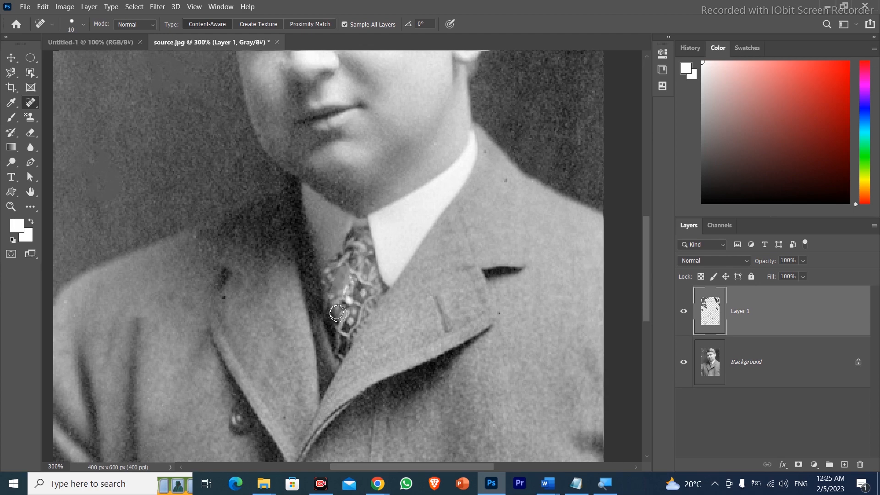
{"action": "left_click_drag", "start_coordinate": [358, 272], "coordinate": [340, 303]}
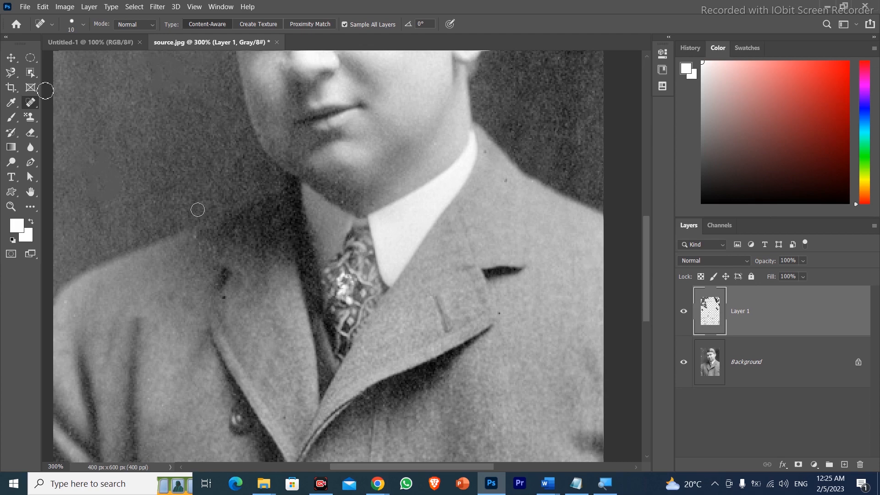
{"action": "right_click", "coordinate": [33, 106]}
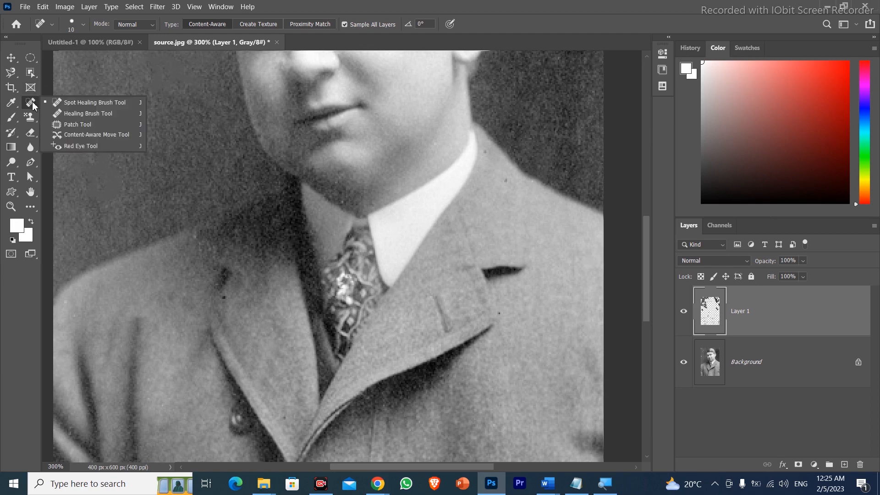
{"action": "left_click", "coordinate": [77, 125]}
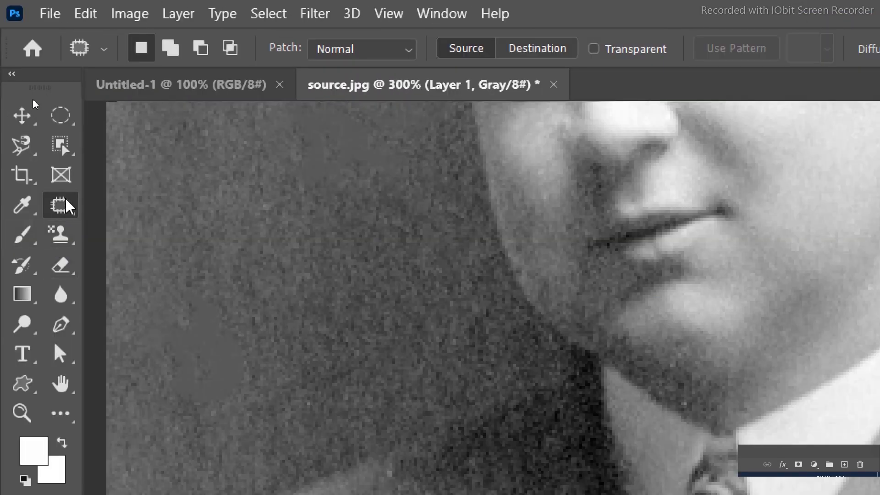
{"action": "right_click", "coordinate": [61, 205]}
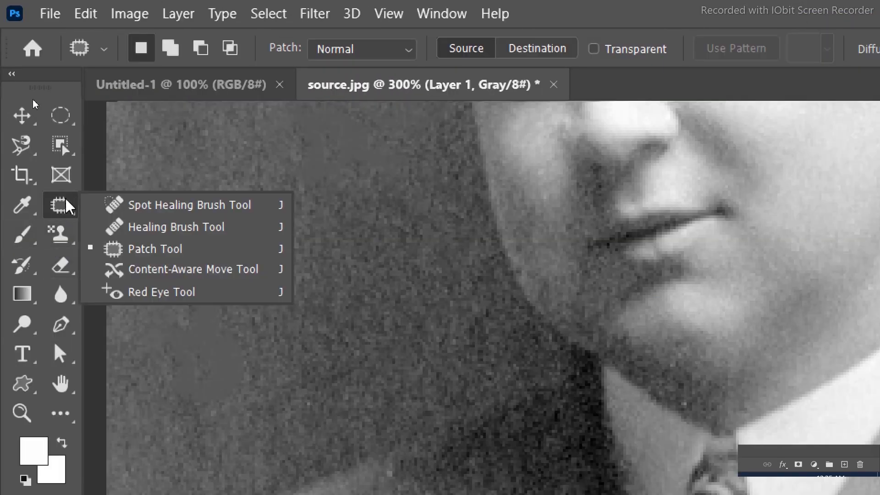
{"action": "left_click", "coordinate": [173, 207]}
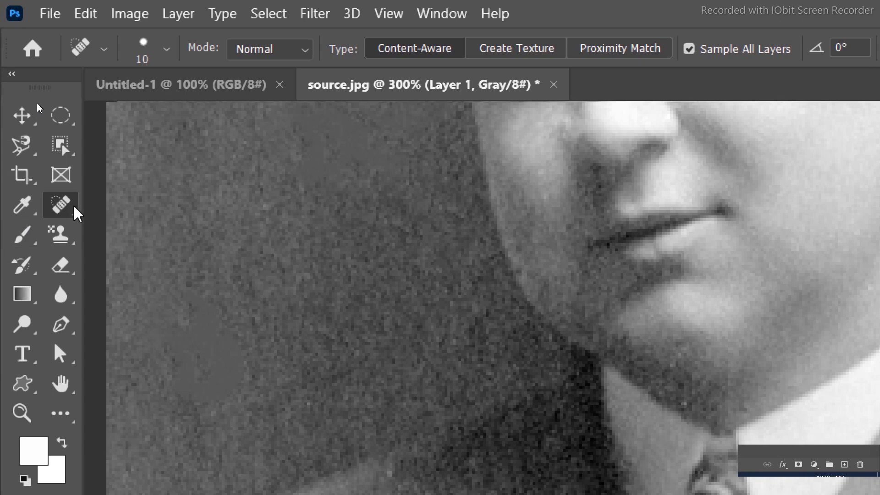
{"action": "right_click", "coordinate": [69, 211]}
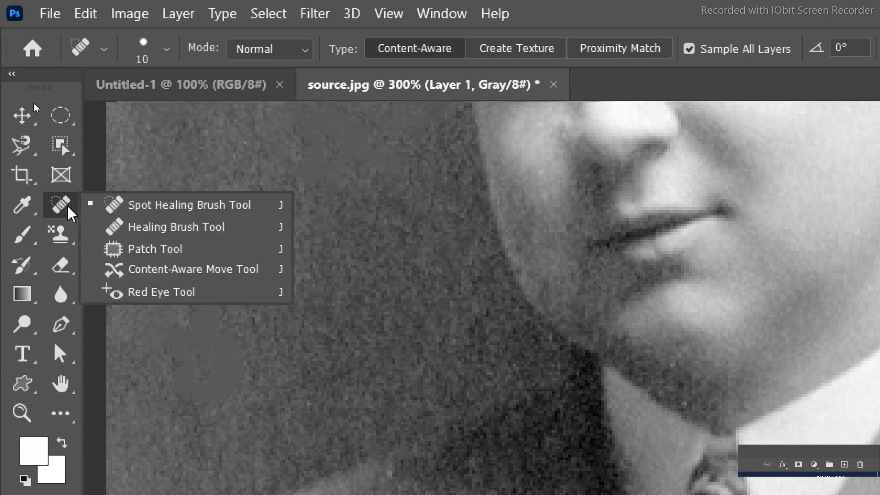
{"action": "left_click", "coordinate": [102, 228]}
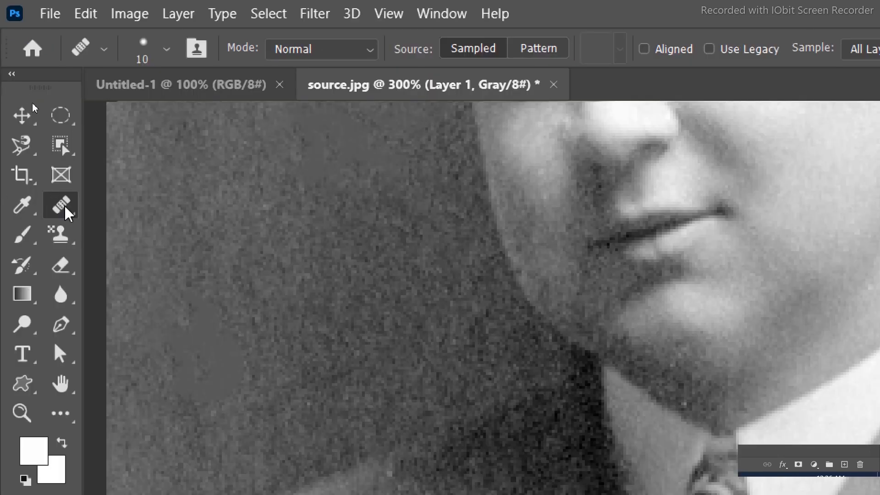
With the Patch Tool on the Background layer, replace the tie's white damaged area with clean pattern from lower on the tie.
{"action": "right_click", "coordinate": [65, 206]}
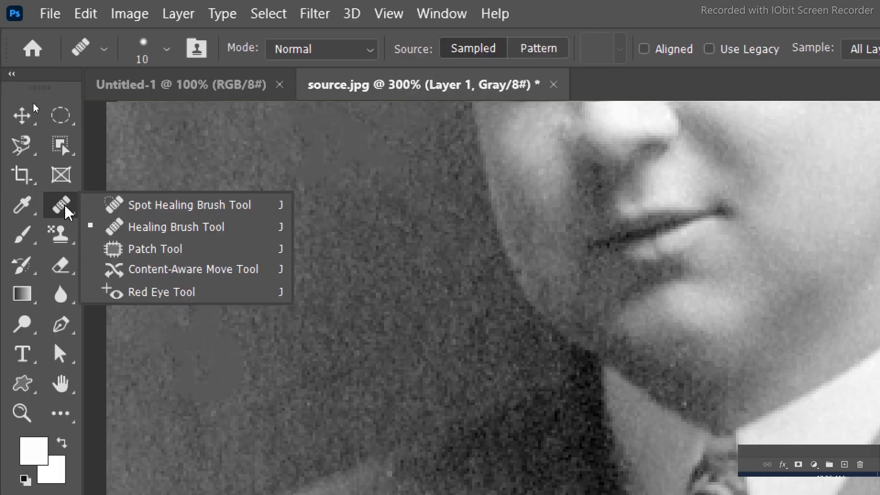
{"action": "left_click", "coordinate": [103, 243]}
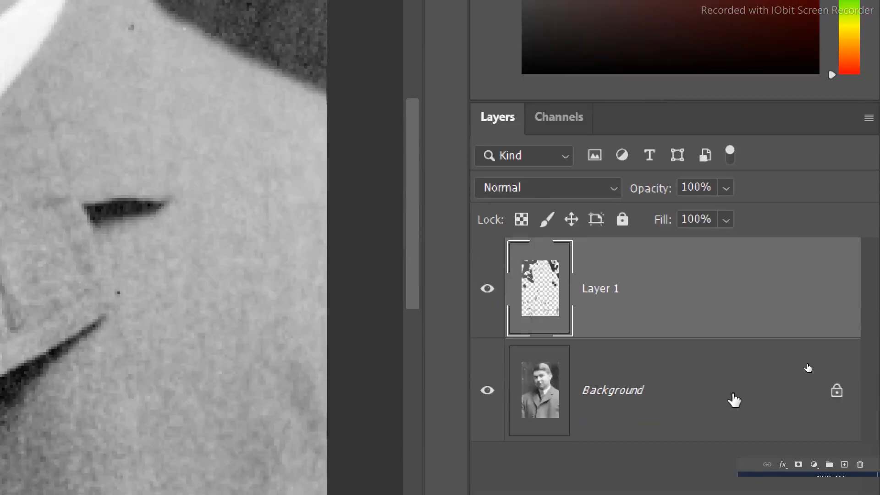
{"action": "left_click", "coordinate": [733, 399]}
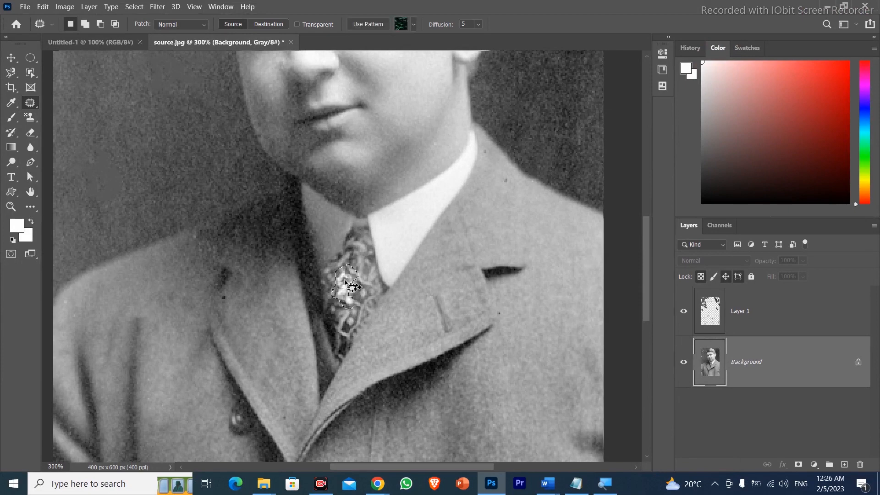
{"action": "left_click_drag", "start_coordinate": [345, 297], "coordinate": [345, 327]}
{"action": "left_click", "coordinate": [347, 328]}
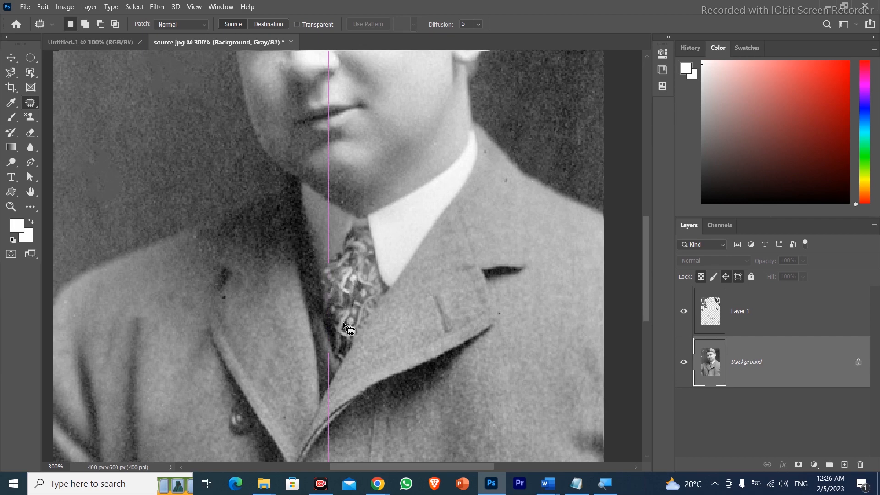
{"action": "left_click_drag", "start_coordinate": [463, 314], "coordinate": [451, 252]}
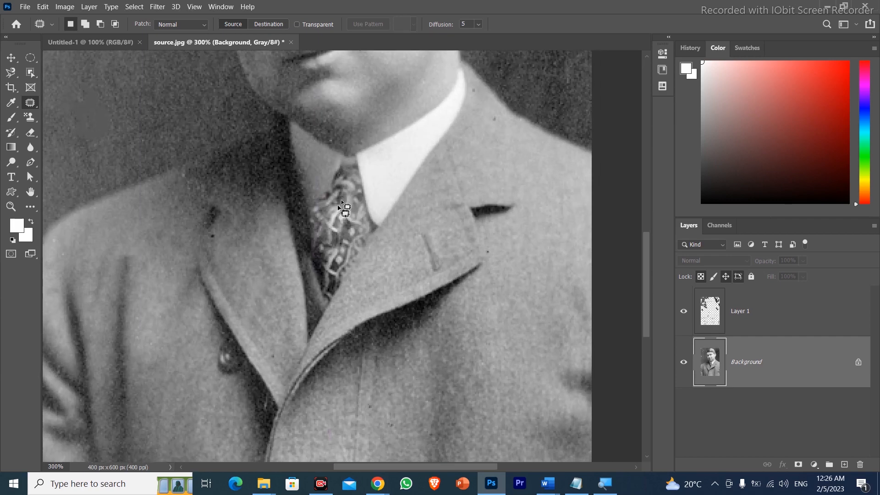
Patch the upper part of the tie with clean pattern from lower on the tie and clear the selection.
{"action": "mouse_move", "coordinate": [342, 202]}
{"action": "left_mouse_down"}
{"action": "mouse_move", "coordinate": [337, 234]}
{"action": "mouse_move", "coordinate": [326, 227]}
{"action": "mouse_move", "coordinate": [337, 199]}
{"action": "mouse_move", "coordinate": [333, 251]}
{"action": "left_mouse_up"}
{"action": "key", "text": "ctrl+d"}
{"action": "key", "text": "ctrl+0"}
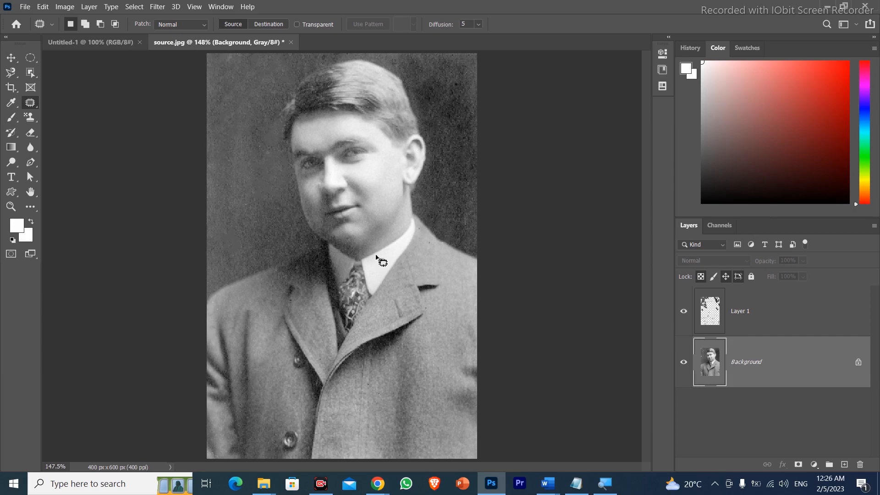
Select Layer 1, then hide and show it again to compare the portrait with and without the retouching.
{"action": "left_click", "coordinate": [768, 330]}
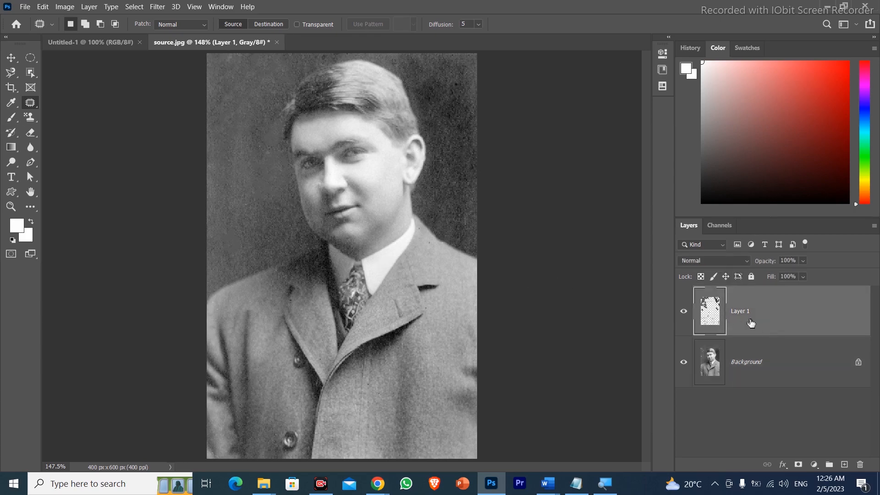
{"action": "left_click", "coordinate": [684, 312]}
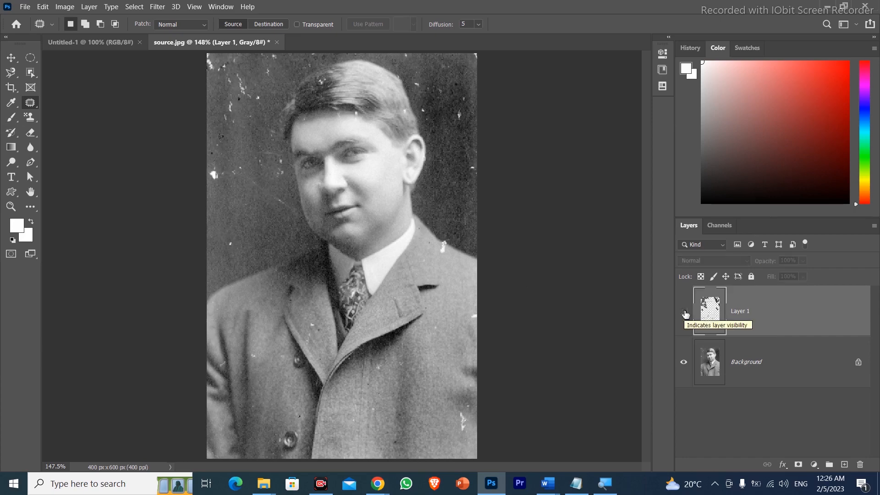
{"action": "left_click", "coordinate": [684, 312]}
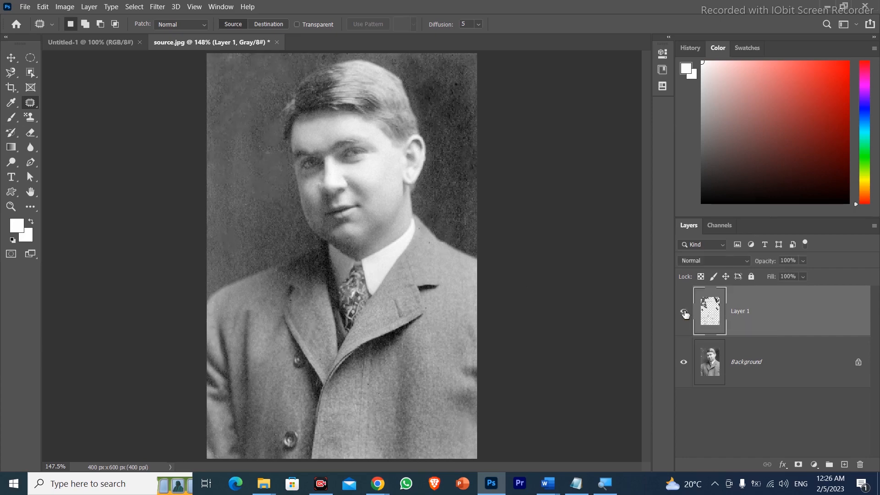
Switch to the Content-Aware Move Tool and open the snow hiker photo S_182194.jpg.
{"action": "right_click", "coordinate": [36, 106]}
{"action": "left_click", "coordinate": [87, 124]}
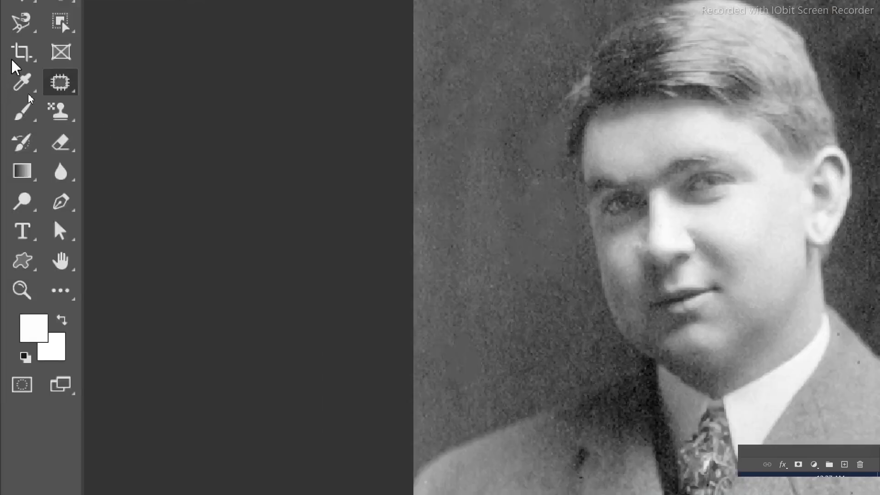
{"action": "right_click", "coordinate": [66, 89]}
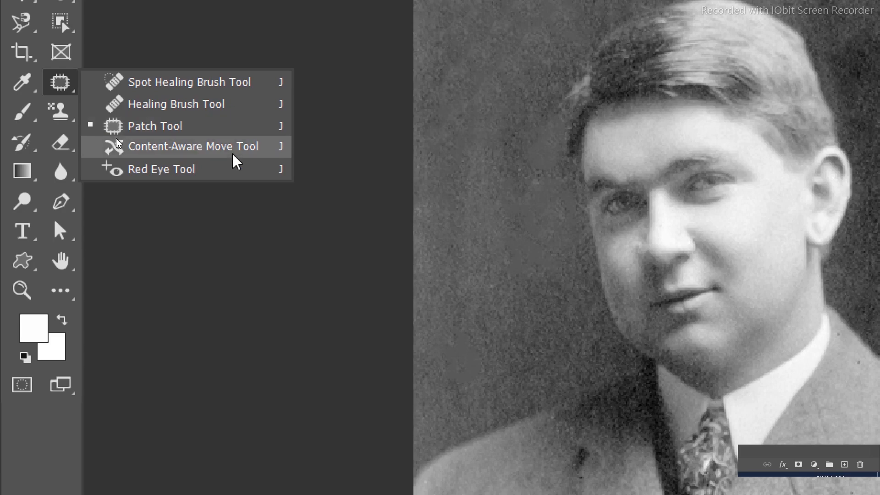
{"action": "key", "text": "Escape"}
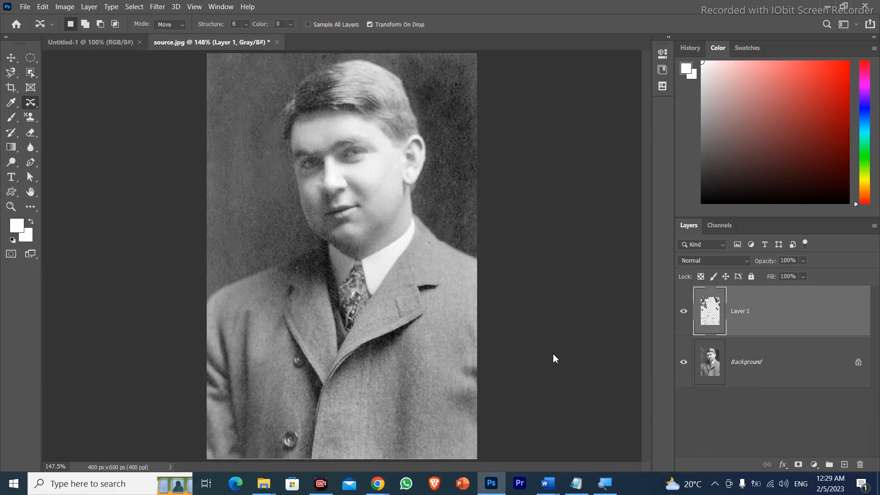
{"action": "key", "text": "ctrl+o"}
{"action": "double_click", "coordinate": [834, 271]}
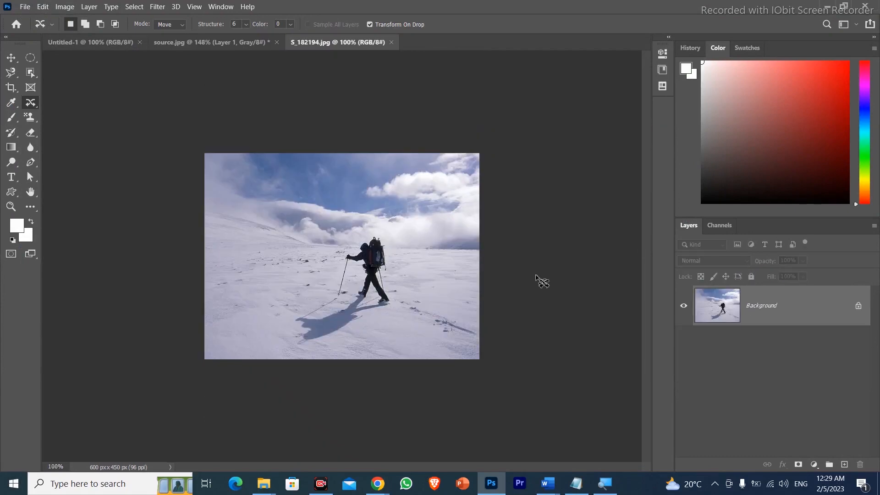
{"action": "key", "text": "ctrl+0"}
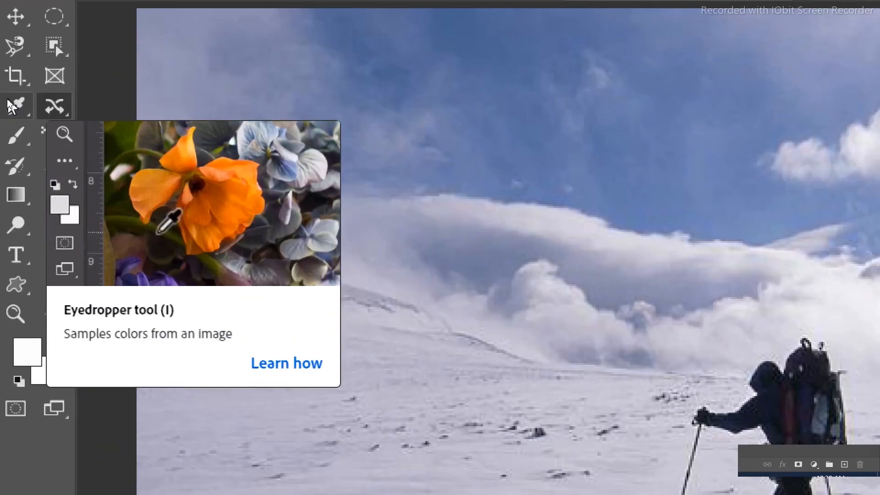
With Content-Aware Move in Move mode, outline the hiker with the shadow, relocate them to the distant snow slope and scale them down.
{"action": "right_click", "coordinate": [58, 110]}
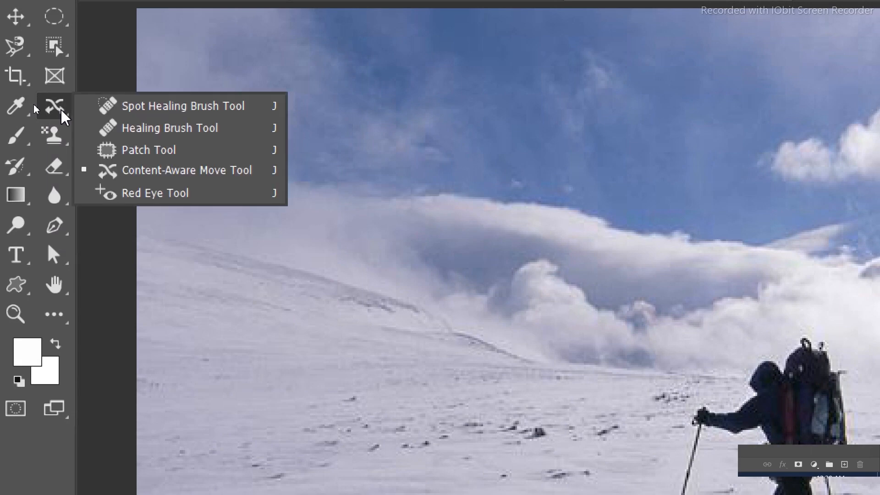
{"action": "left_click", "coordinate": [127, 177]}
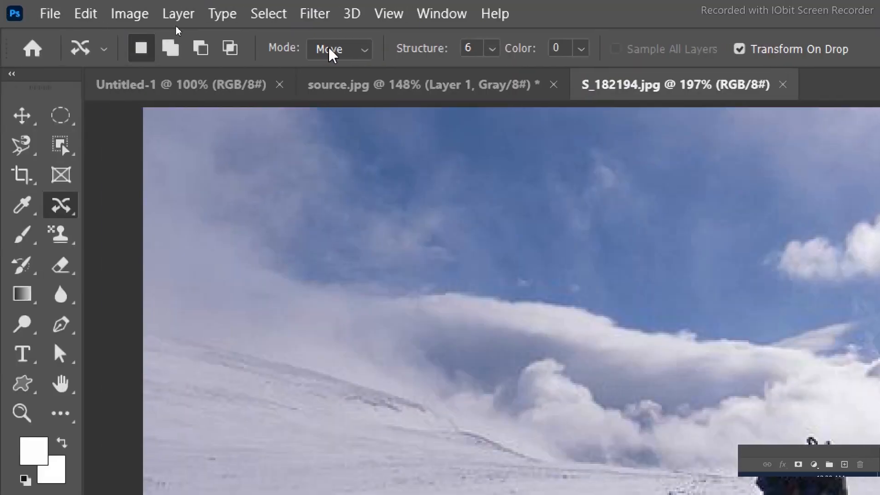
{"action": "left_click", "coordinate": [282, 55]}
{"action": "left_click", "coordinate": [352, 68]}
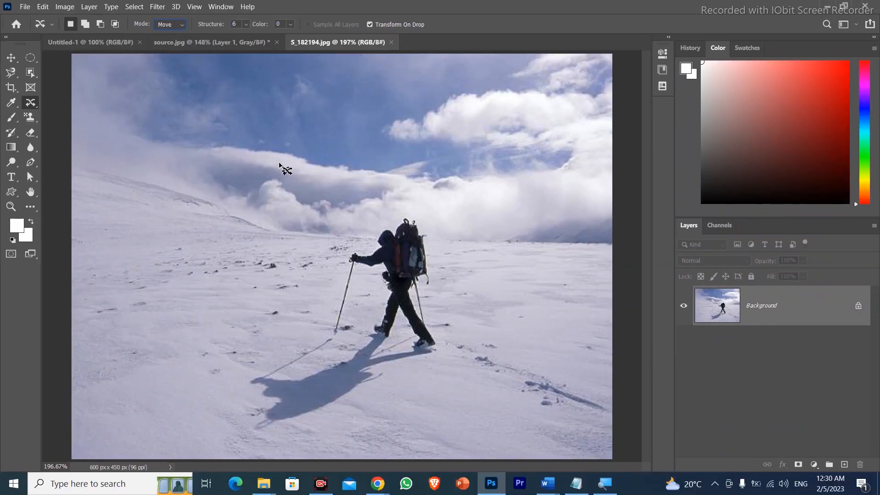
{"action": "mouse_move", "coordinate": [362, 239]}
{"action": "left_mouse_down"}
{"action": "mouse_move", "coordinate": [397, 211]}
{"action": "mouse_move", "coordinate": [414, 213]}
{"action": "mouse_move", "coordinate": [428, 229]}
{"action": "mouse_move", "coordinate": [445, 364]}
{"action": "mouse_move", "coordinate": [407, 375]}
{"action": "mouse_move", "coordinate": [283, 441]}
{"action": "mouse_move", "coordinate": [255, 442]}
{"action": "mouse_move", "coordinate": [241, 421]}
{"action": "mouse_move", "coordinate": [254, 392]}
{"action": "mouse_move", "coordinate": [240, 375]}
{"action": "mouse_move", "coordinate": [315, 320]}
{"action": "mouse_move", "coordinate": [365, 238]}
{"action": "left_mouse_up"}
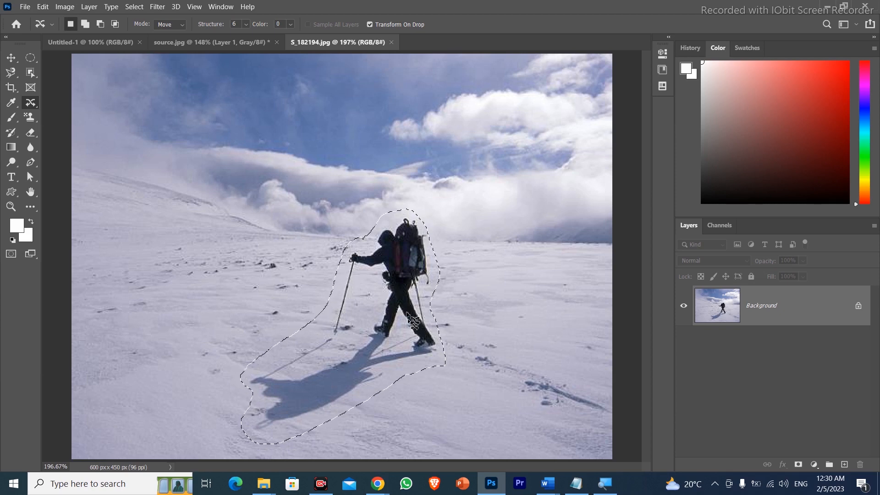
{"action": "left_click_drag", "start_coordinate": [407, 303], "coordinate": [260, 223]}
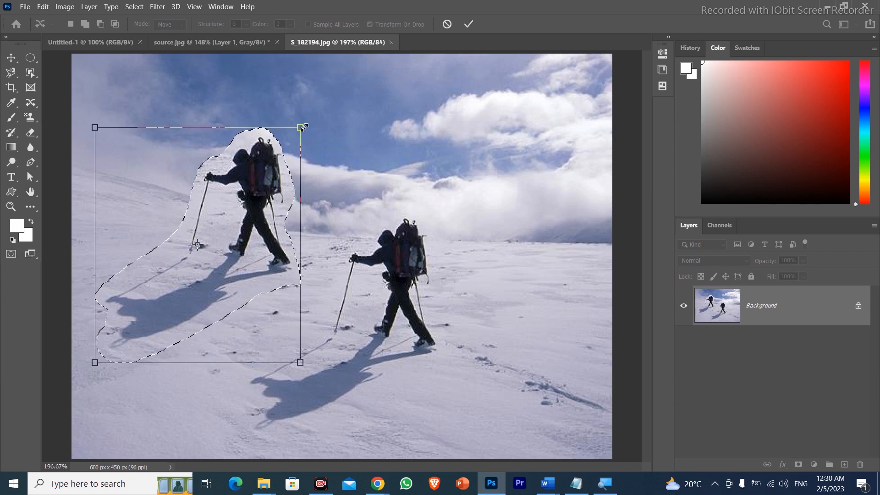
{"action": "left_click_drag", "start_coordinate": [302, 127], "coordinate": [229, 227]}
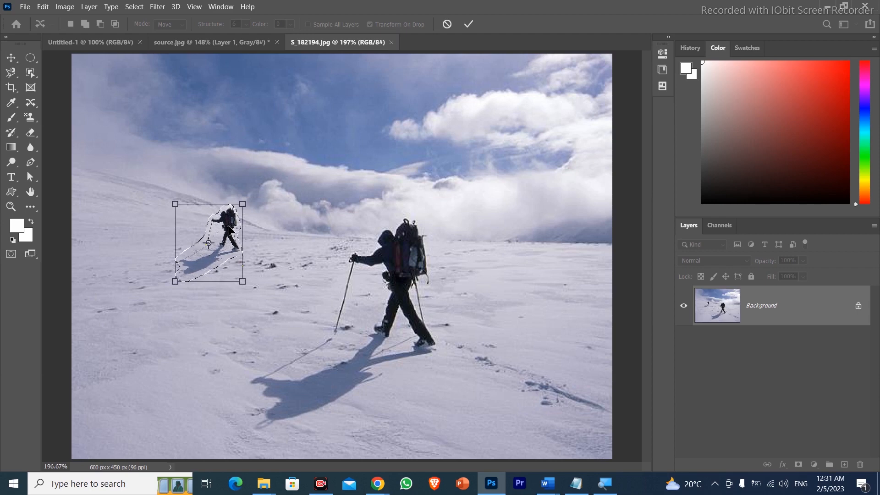
{"action": "key", "text": "Return"}
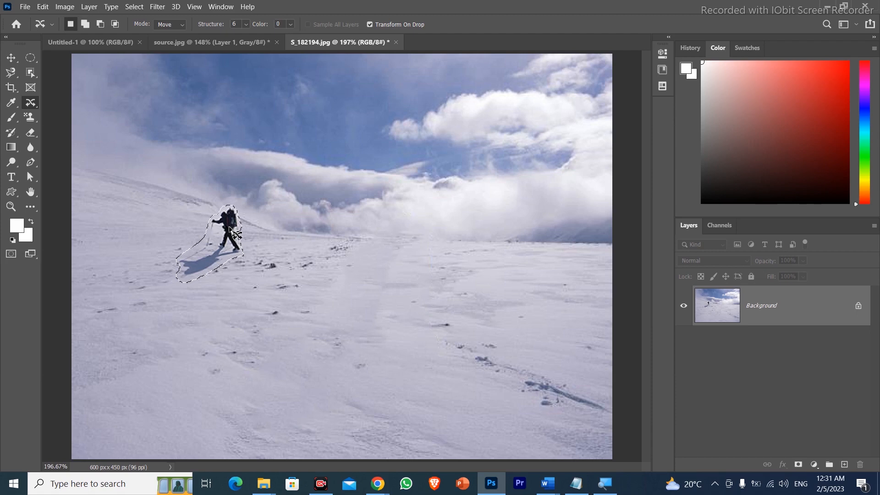
Clear the selection and undo the hiker's move, back to the original photo without the outline.
{"action": "key", "text": "ctrl+d"}
{"action": "key", "text": "ctrl+z"}
{"action": "key", "text": "ctrl+z"}
{"action": "key", "text": "ctrl+z"}
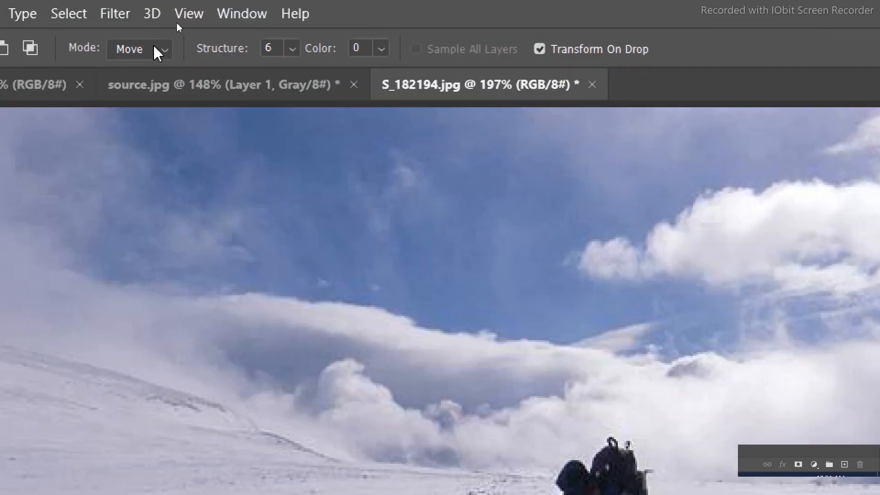
Set Content-Aware Move to Extend mode, outline the hiker with the shadow, and place a scaled-down copy on the distant snow slope.
{"action": "left_click", "coordinate": [154, 48]}
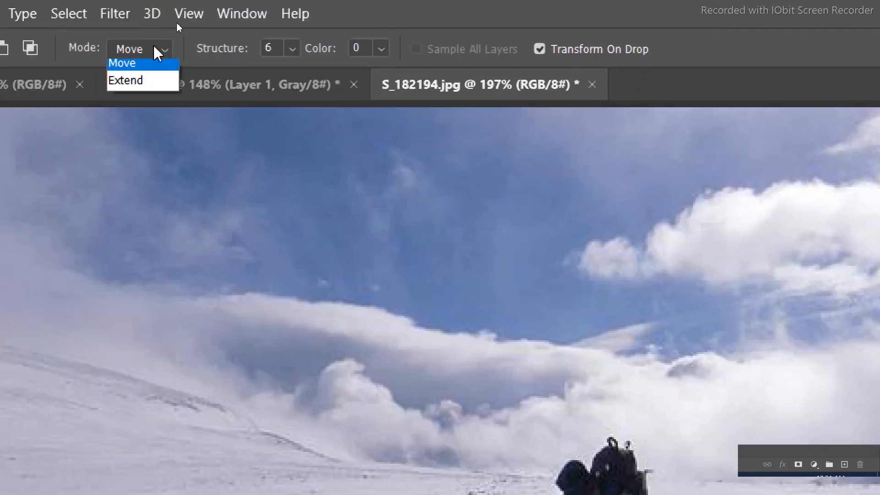
{"action": "left_click", "coordinate": [148, 85]}
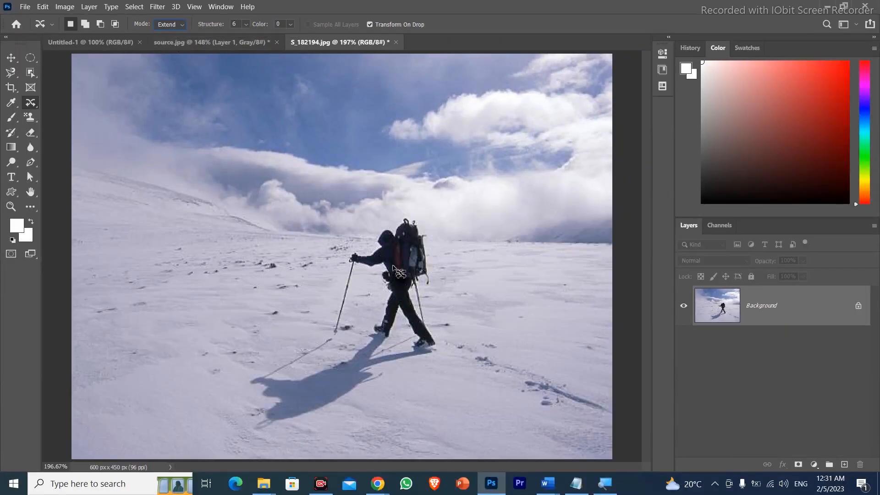
{"action": "mouse_move", "coordinate": [411, 211]}
{"action": "left_mouse_down"}
{"action": "mouse_move", "coordinate": [433, 248]}
{"action": "mouse_move", "coordinate": [434, 314]}
{"action": "mouse_move", "coordinate": [444, 346]}
{"action": "mouse_move", "coordinate": [435, 365]}
{"action": "mouse_move", "coordinate": [318, 422]}
{"action": "mouse_move", "coordinate": [259, 438]}
{"action": "mouse_move", "coordinate": [251, 428]}
{"action": "mouse_move", "coordinate": [259, 402]}
{"action": "mouse_move", "coordinate": [239, 385]}
{"action": "mouse_move", "coordinate": [243, 373]}
{"action": "mouse_move", "coordinate": [322, 322]}
{"action": "mouse_move", "coordinate": [357, 233]}
{"action": "mouse_move", "coordinate": [415, 216]}
{"action": "left_mouse_up"}
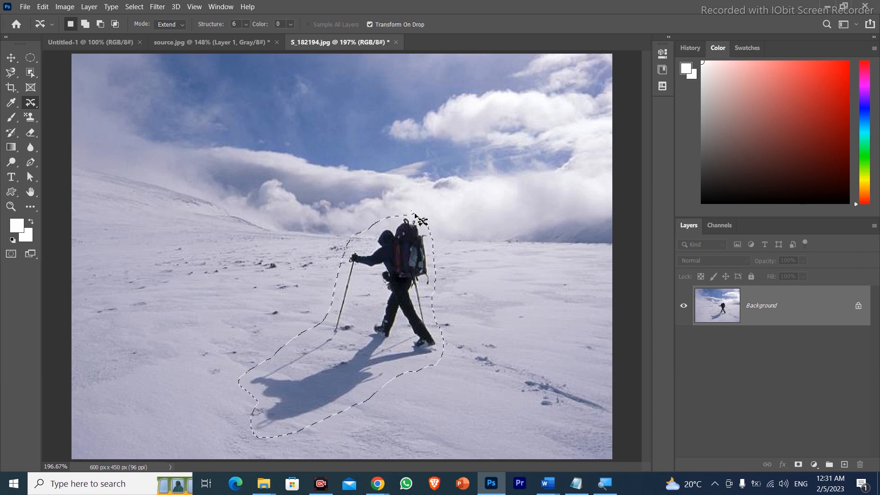
{"action": "left_click_drag", "start_coordinate": [389, 312], "coordinate": [259, 200]}
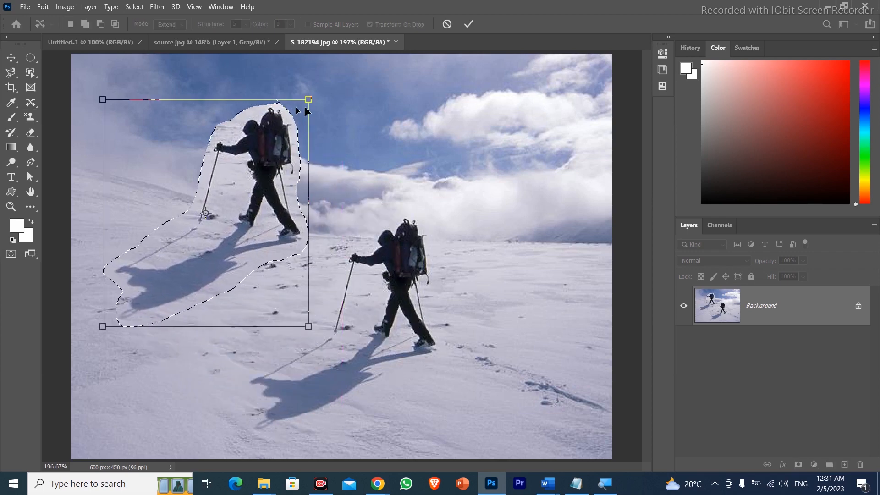
{"action": "left_click_drag", "start_coordinate": [310, 100], "coordinate": [235, 221]}
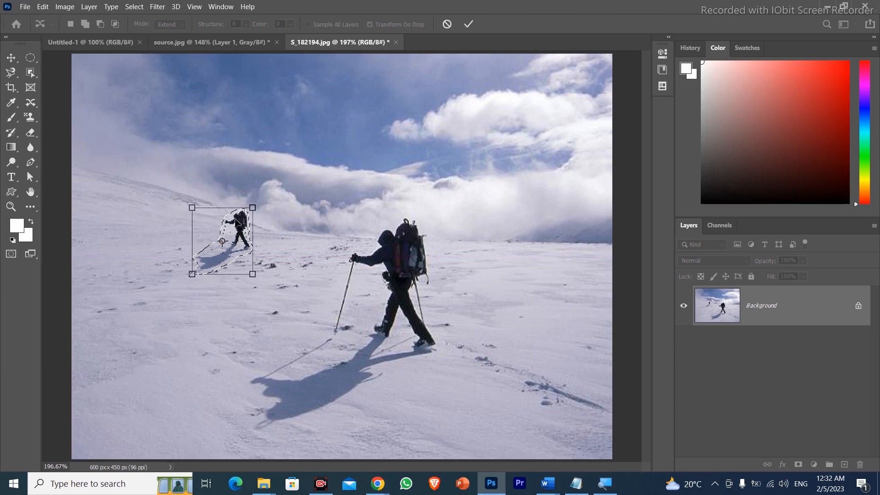
{"action": "key", "text": "Return"}
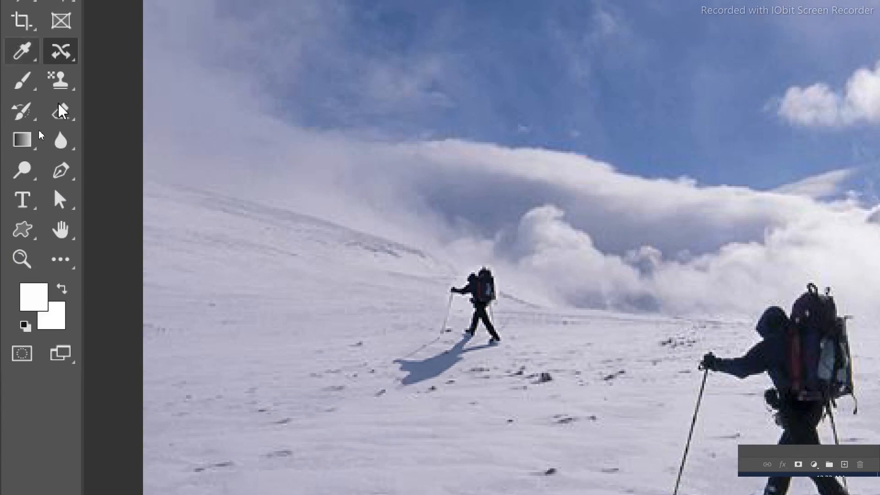
{"action": "left_click", "coordinate": [56, 53]}
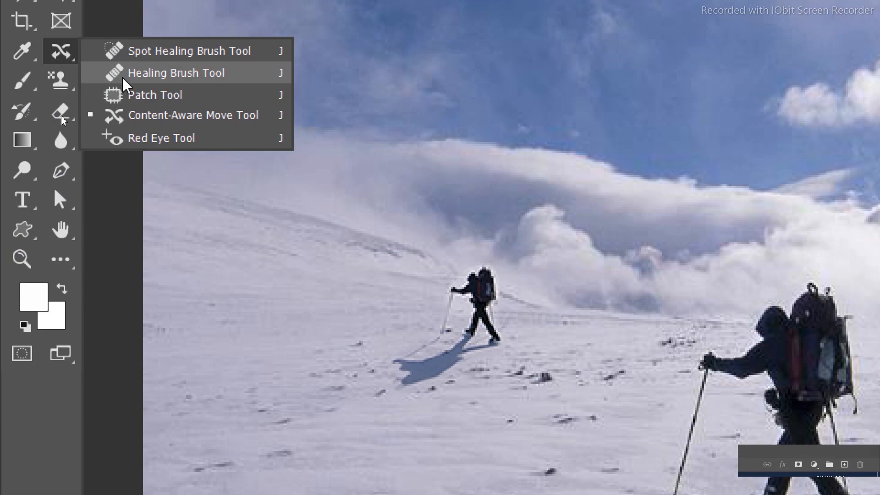
{"action": "key", "text": "Escape"}
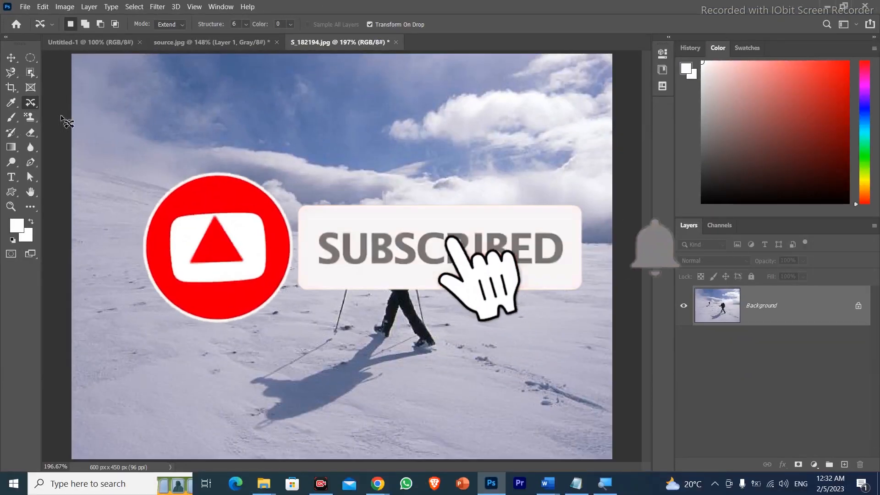